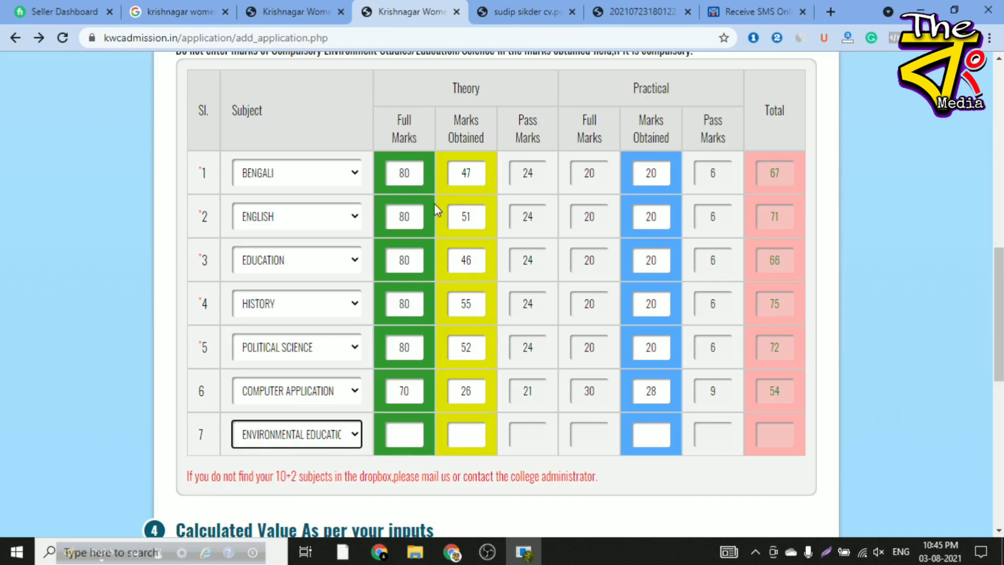
Step: Set the theory full marks for Environmental Education in row 7 to 80 and check the marksheet PDF
left_click(398, 435)
type("80")
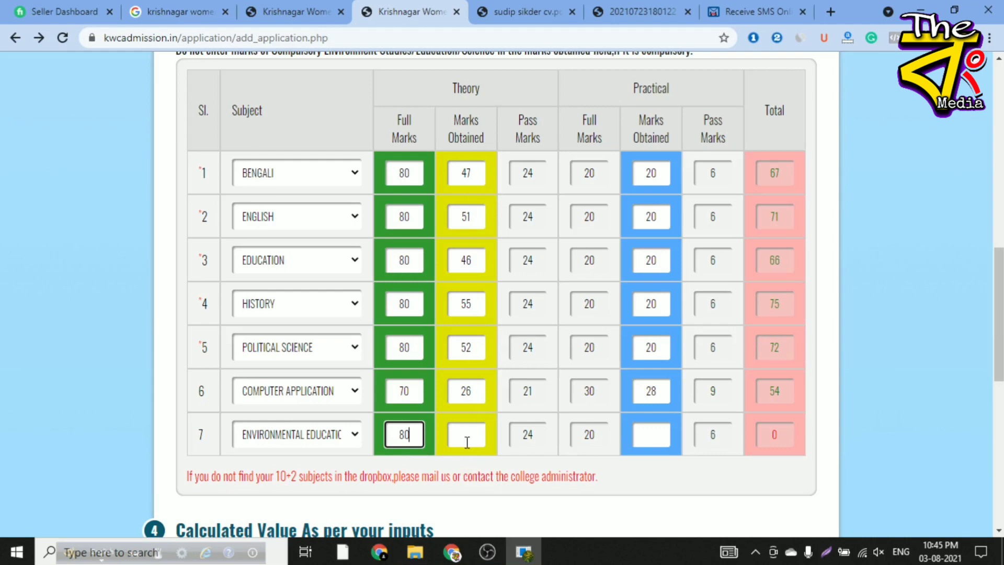
left_click(525, 11)
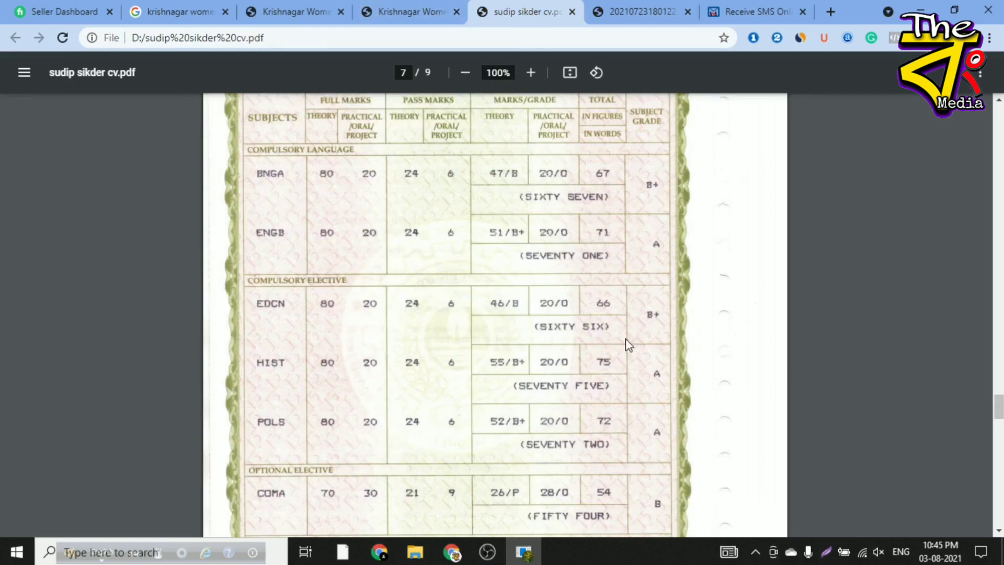
left_click(414, 12)
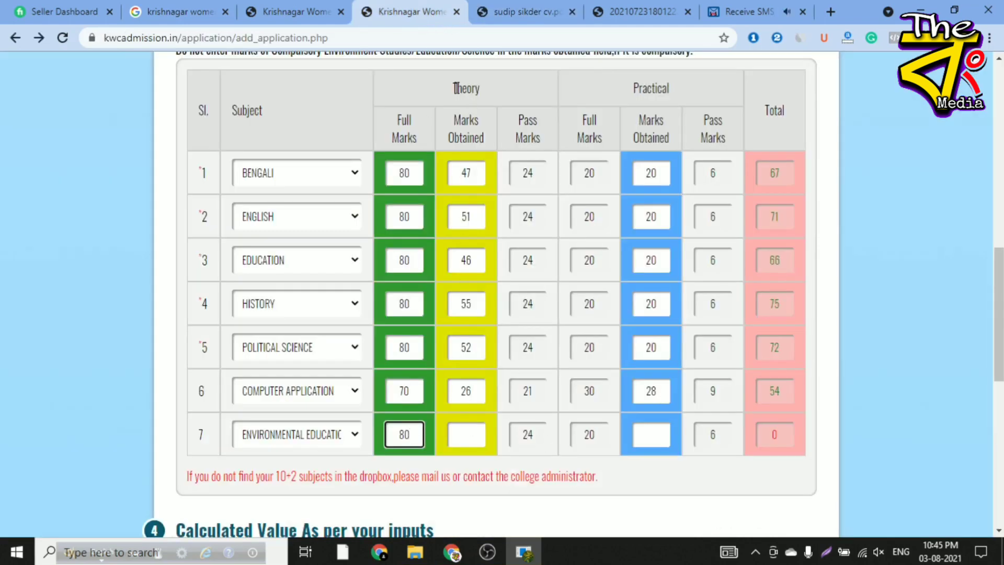
Step: Enter 60 theory marks and 20 practical marks obtained for Environmental Education in row 7
left_click_drag(453, 90, 493, 99)
left_click(462, 434)
left_click_drag(634, 88, 664, 88)
left_click(650, 434)
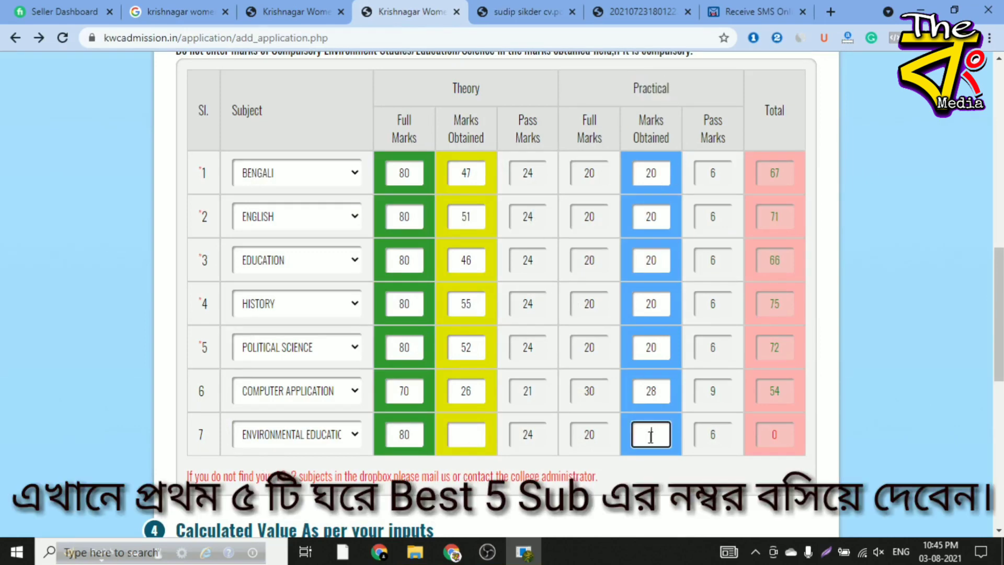
left_click(469, 438)
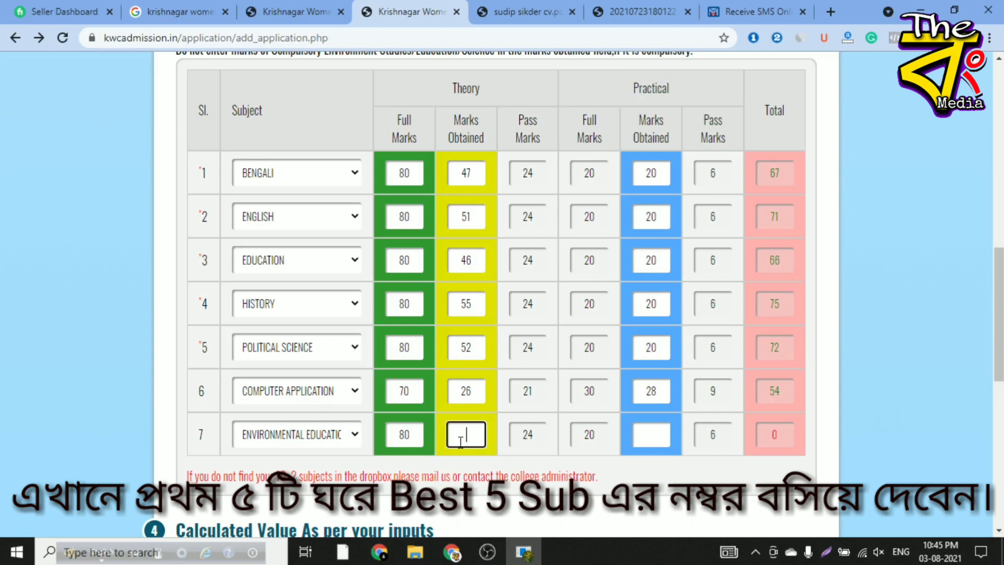
type("60")
left_click(653, 435)
type("20")
left_click(774, 438)
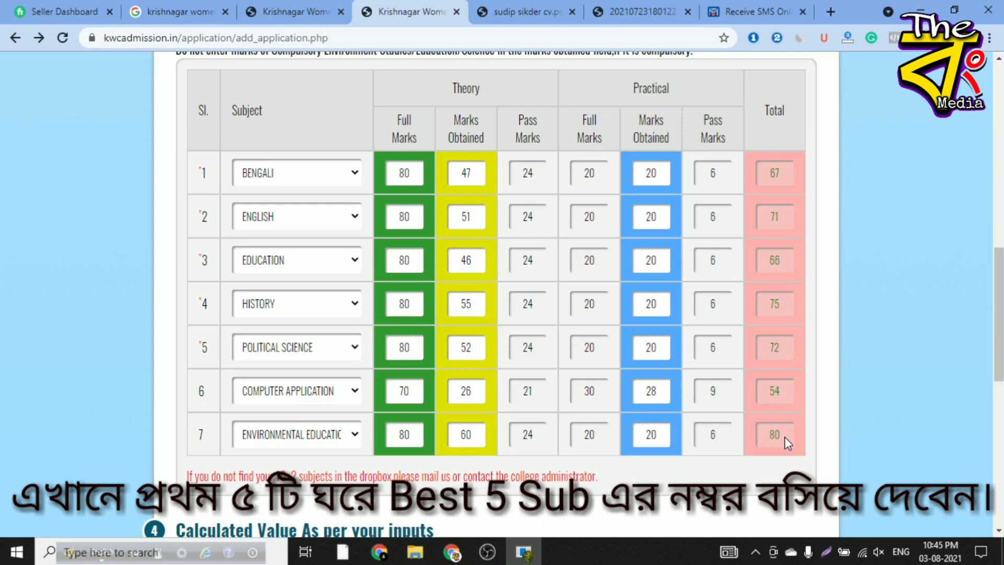
Step: Clear the marks entered in row 7 and change its subject to COMPULSORY-EVS
double_click(399, 434)
key("BackSpace")
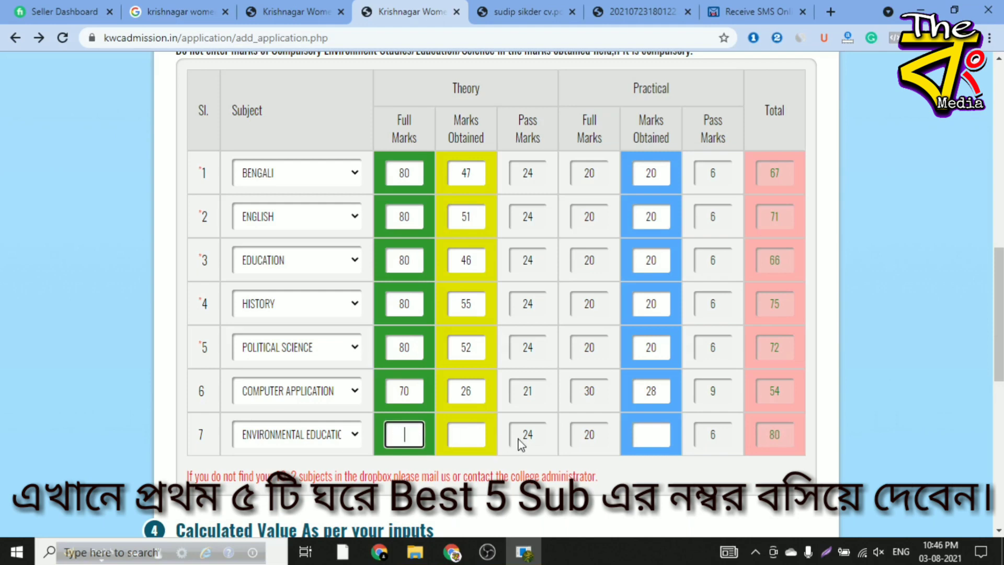
left_click(543, 442)
left_click(343, 435)
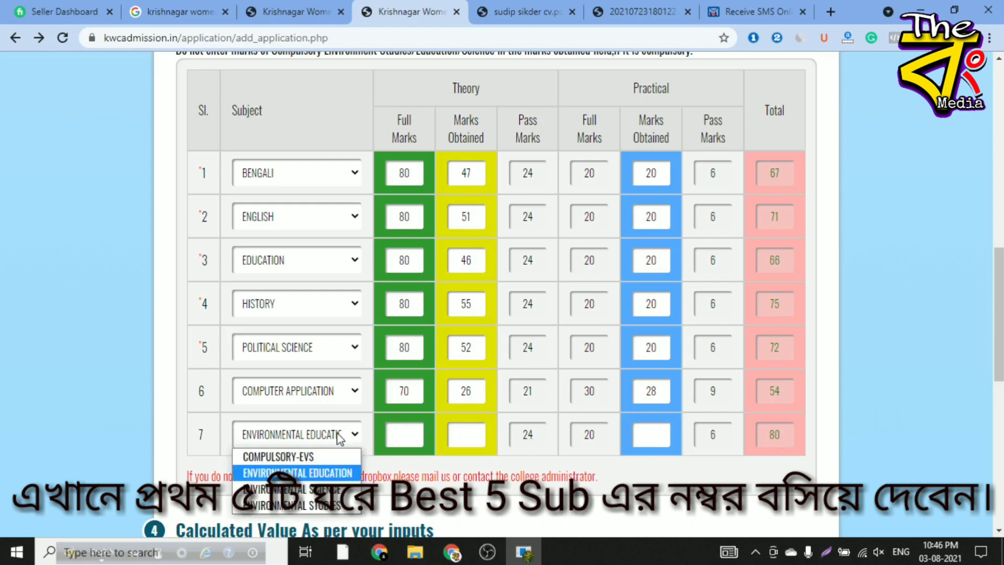
left_click(312, 459)
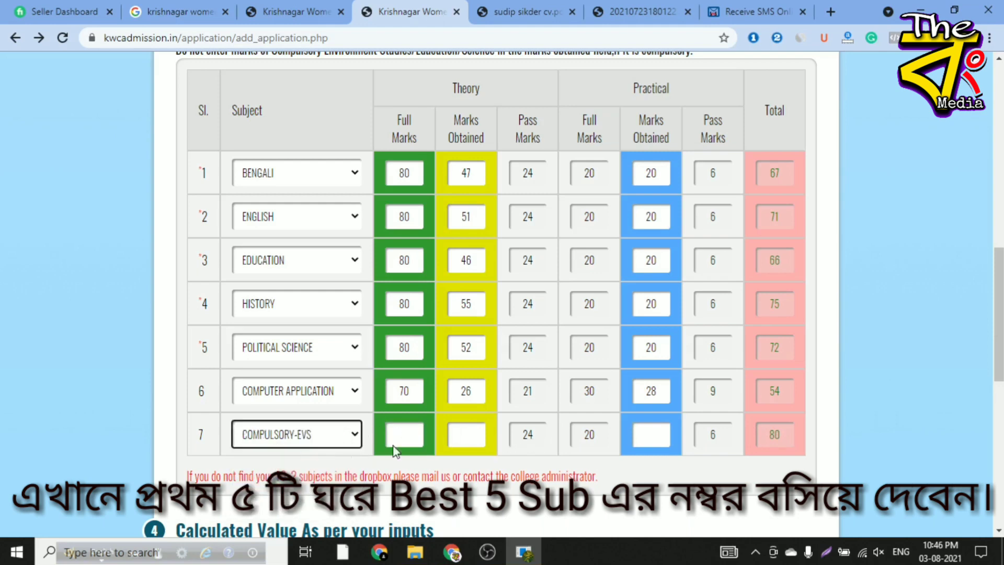
double_click(524, 440)
Step: Select Honours as the course type in the Applied For section
scroll(486, 497, "down", 5)
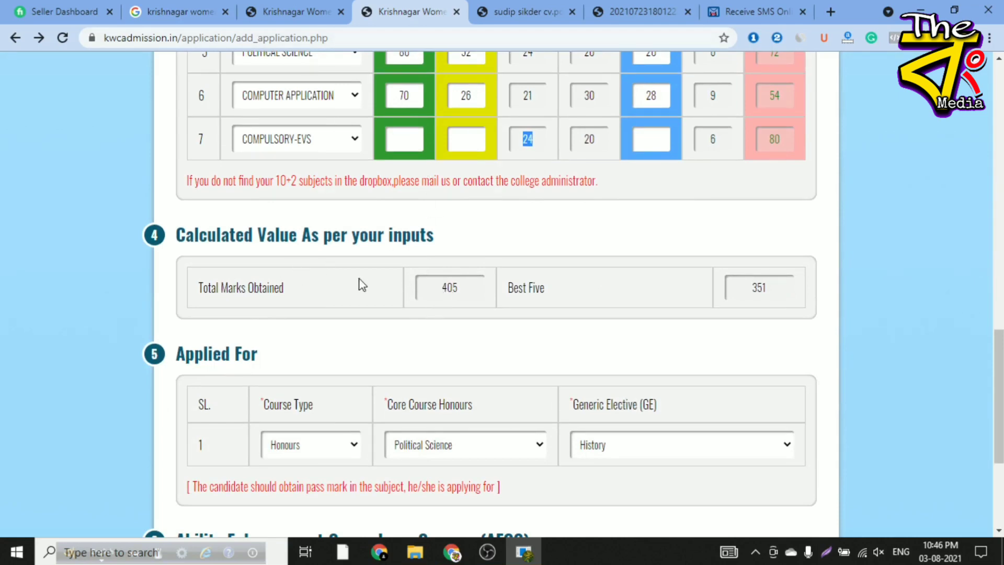
scroll(775, 296, "down", 1)
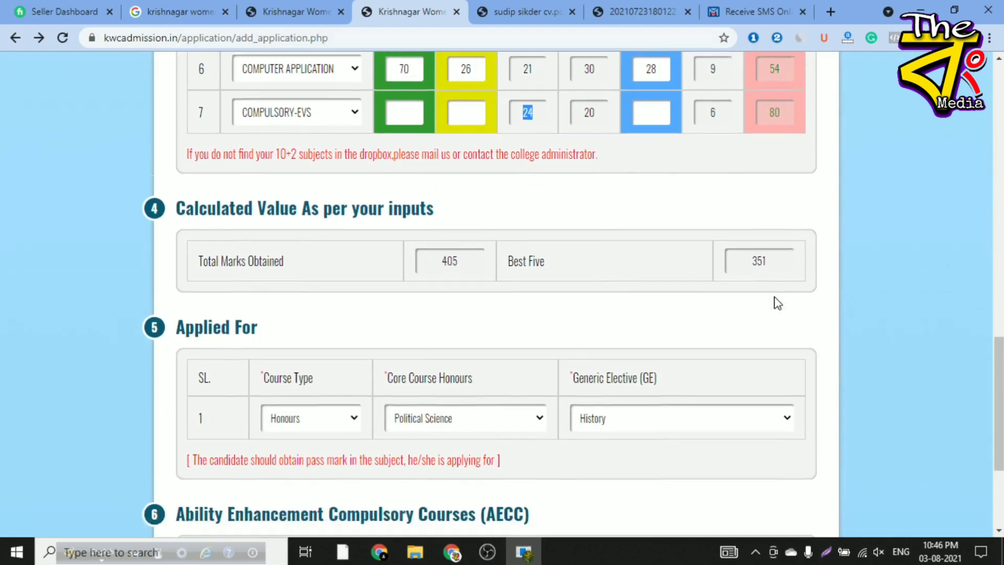
scroll(745, 258, "down", 1)
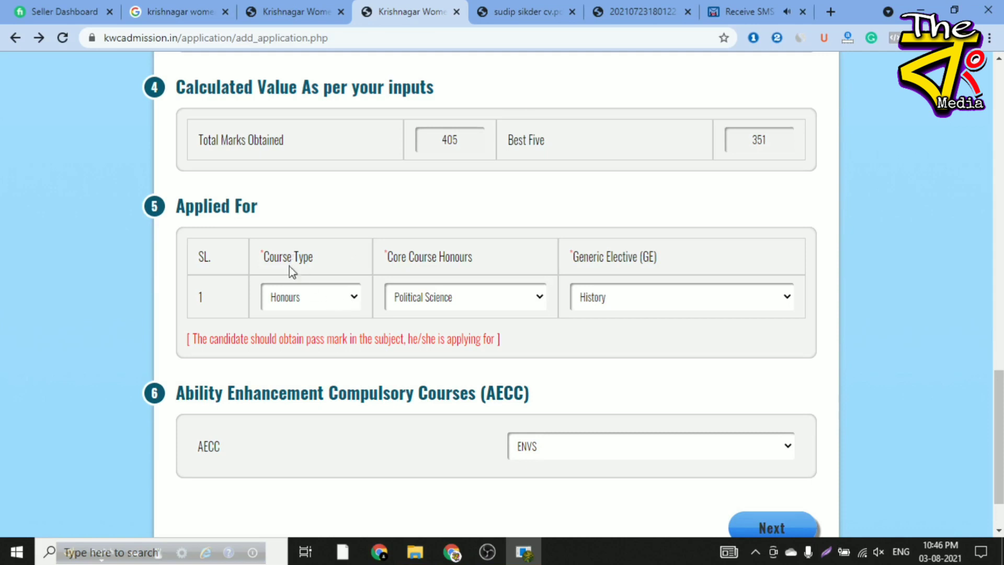
left_click(316, 303)
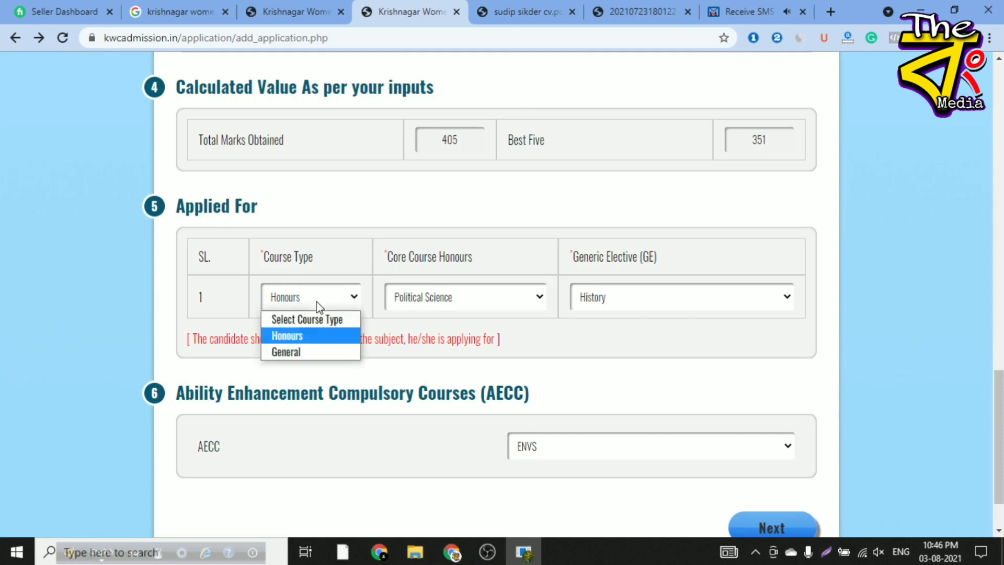
left_click(328, 341)
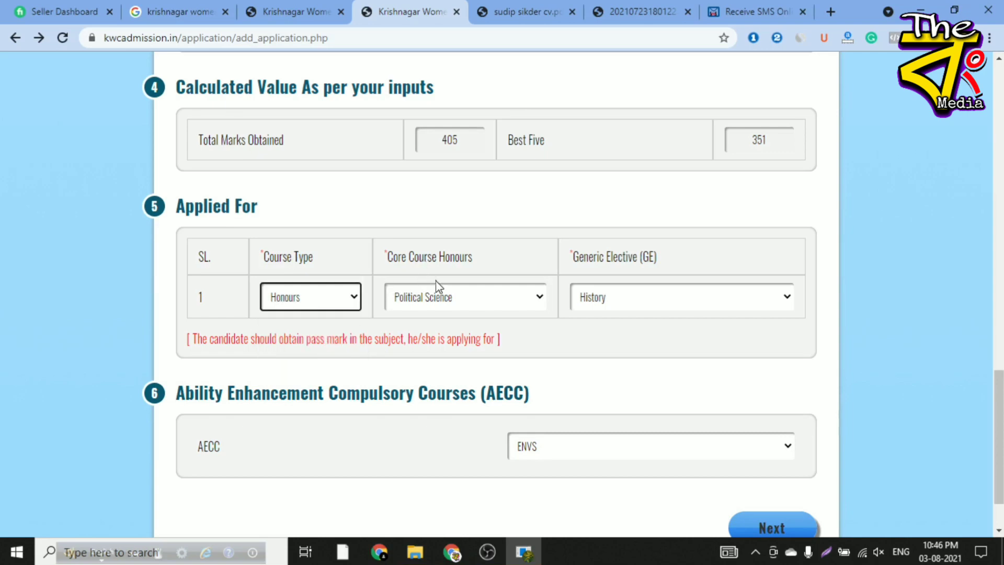
Step: Review the available options for Core Course Honours and Generic Elective without changing the selections
left_click(494, 301)
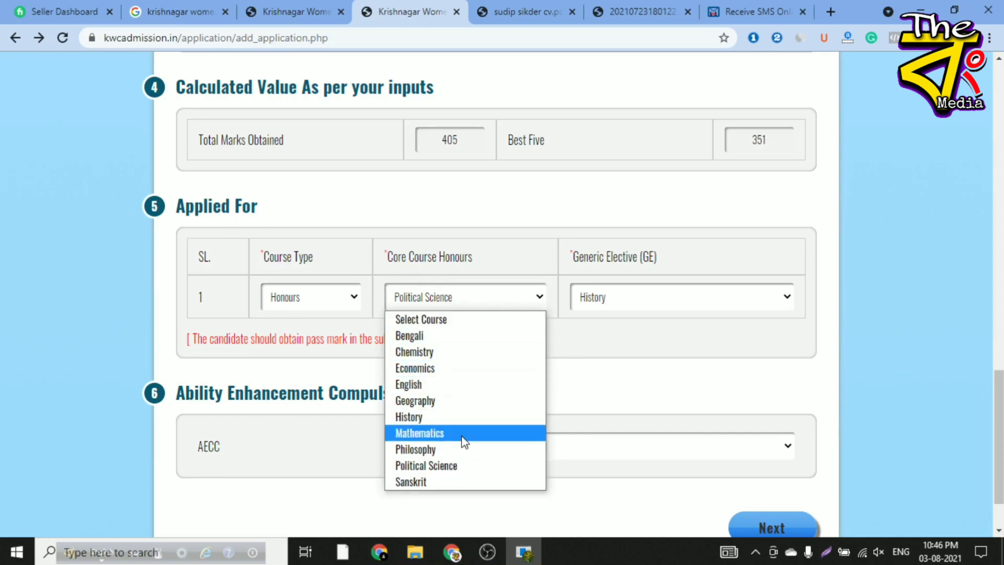
left_click(576, 343)
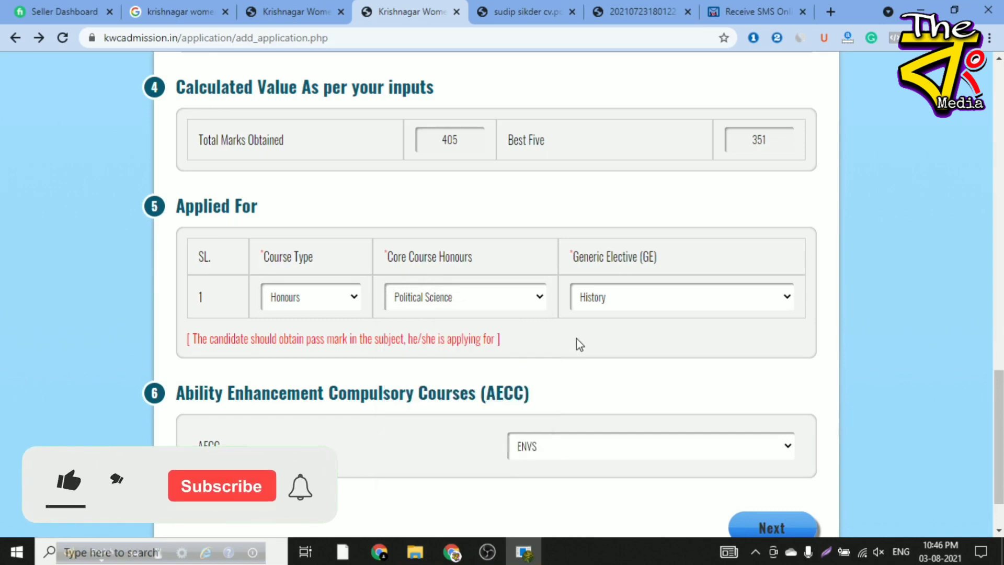
left_click(651, 304)
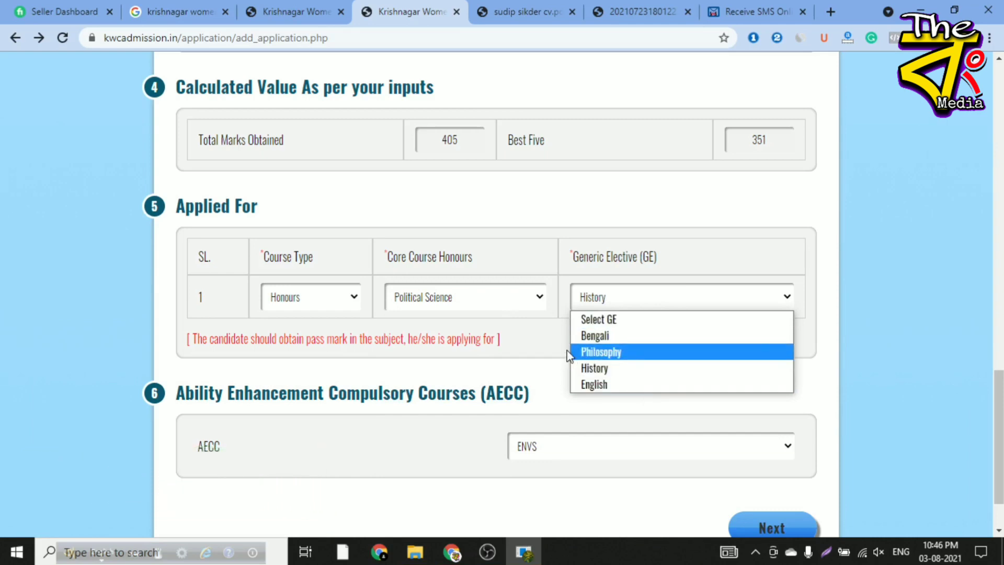
left_click(529, 350)
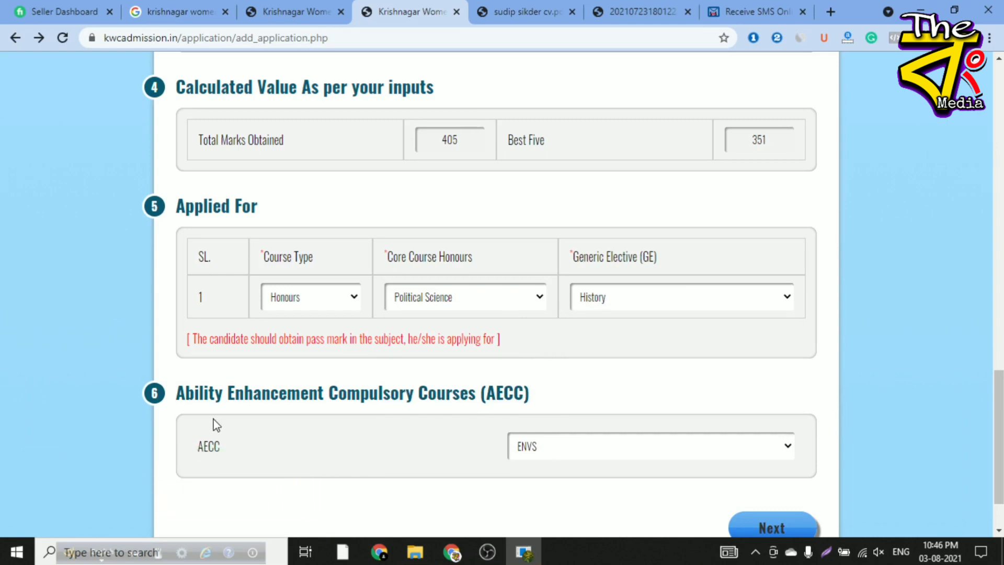
Step: Select ENVS as the Ability Enhancement Compulsory Course and proceed to the applicant's personal details
scroll(455, 419, "down", 3)
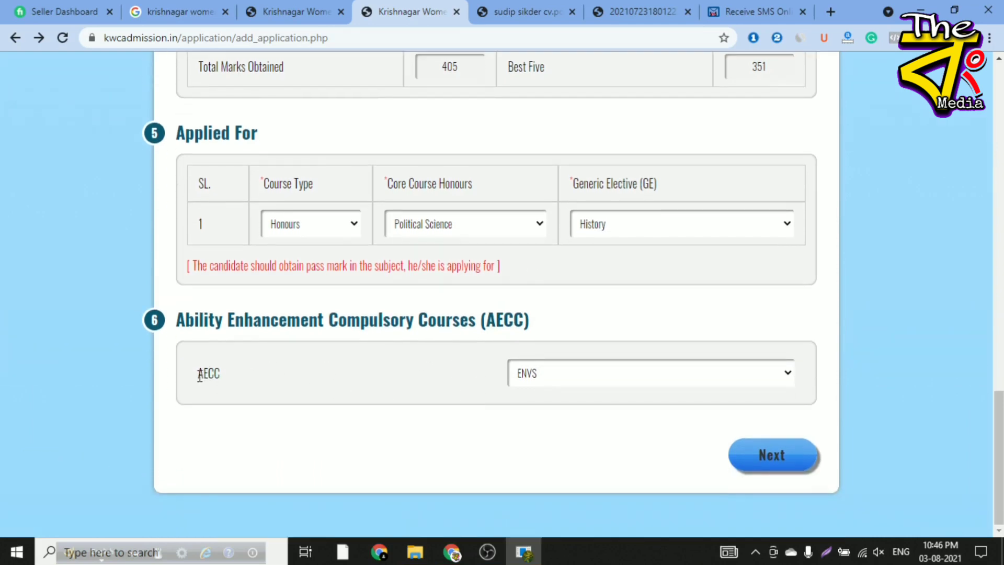
left_click(573, 378)
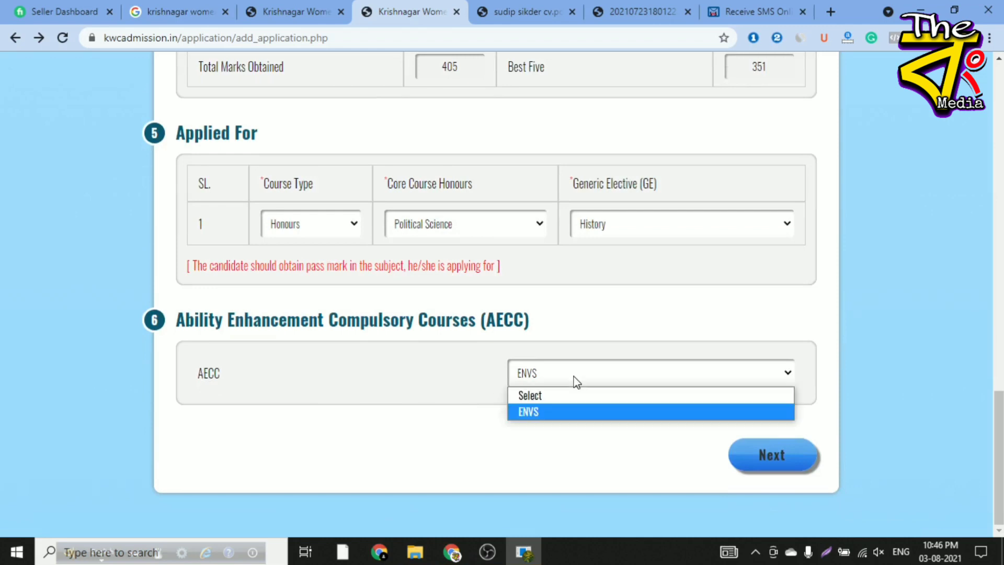
left_click(570, 417)
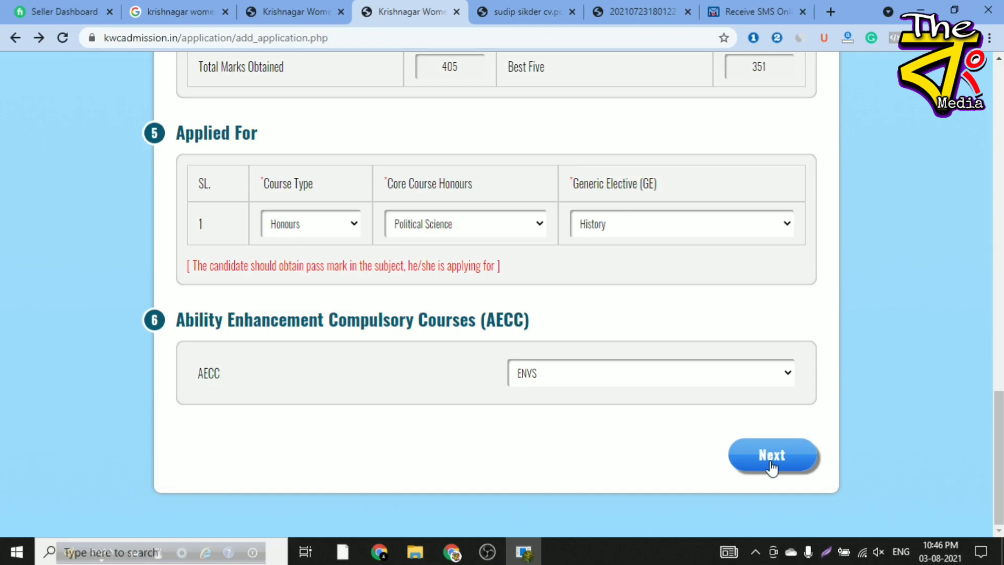
left_click(772, 467)
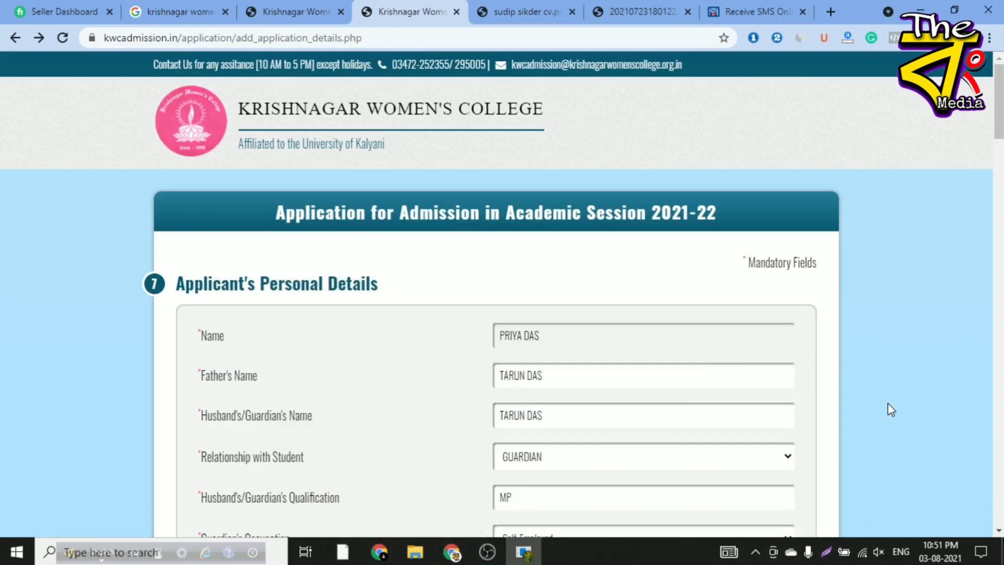
Step: Review the parent and guardian details, including the options for relationship with the student and guardian's occupation
scroll(880, 383, "down", 1)
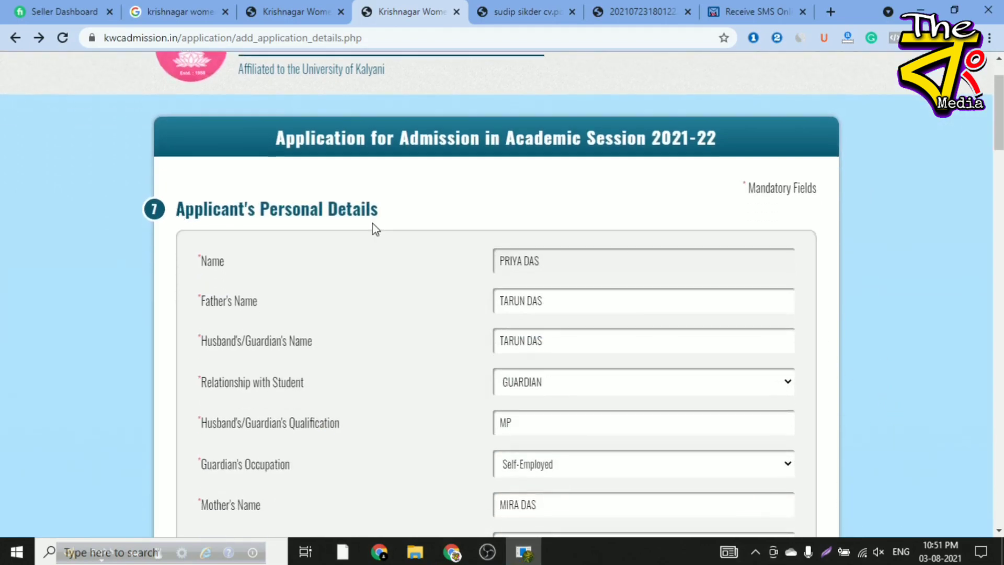
scroll(373, 226, "down", 1)
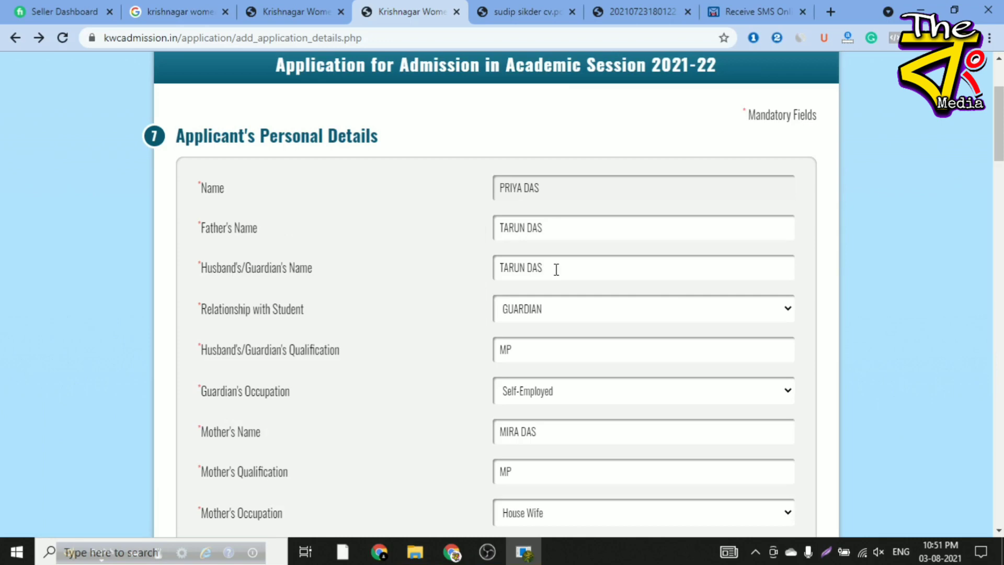
scroll(557, 269, "down", 1)
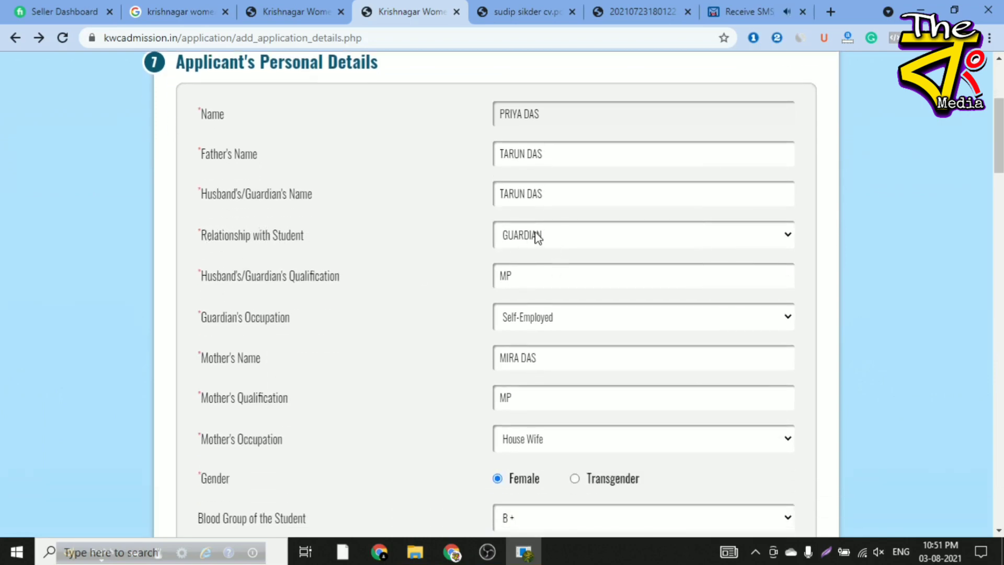
left_click(555, 236)
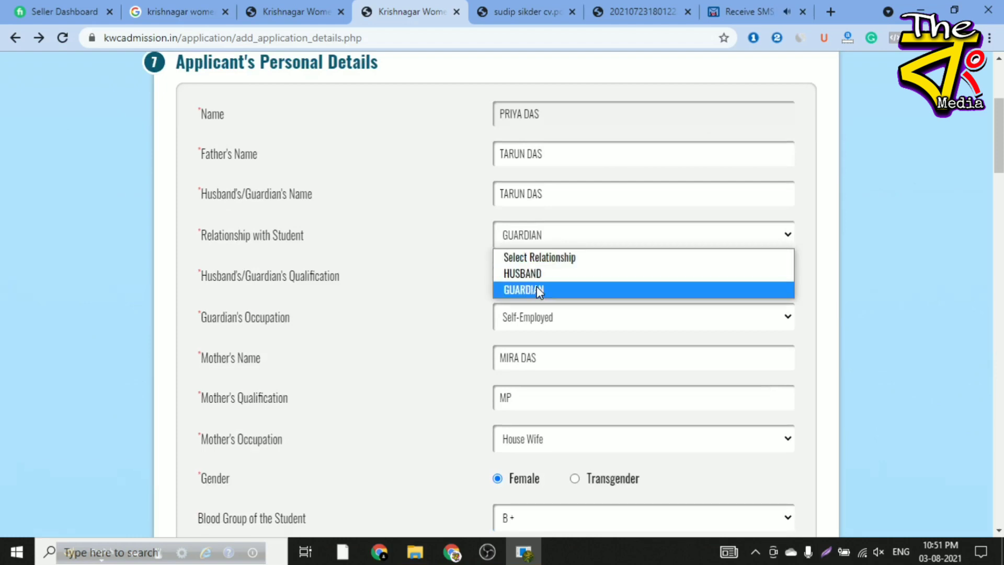
left_click(451, 237)
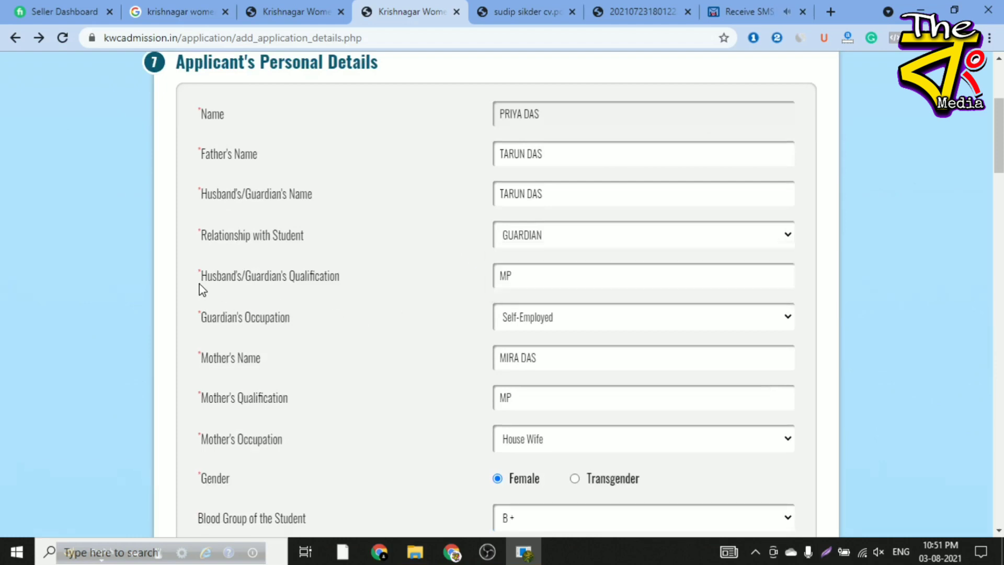
left_click(573, 277)
left_click(408, 329)
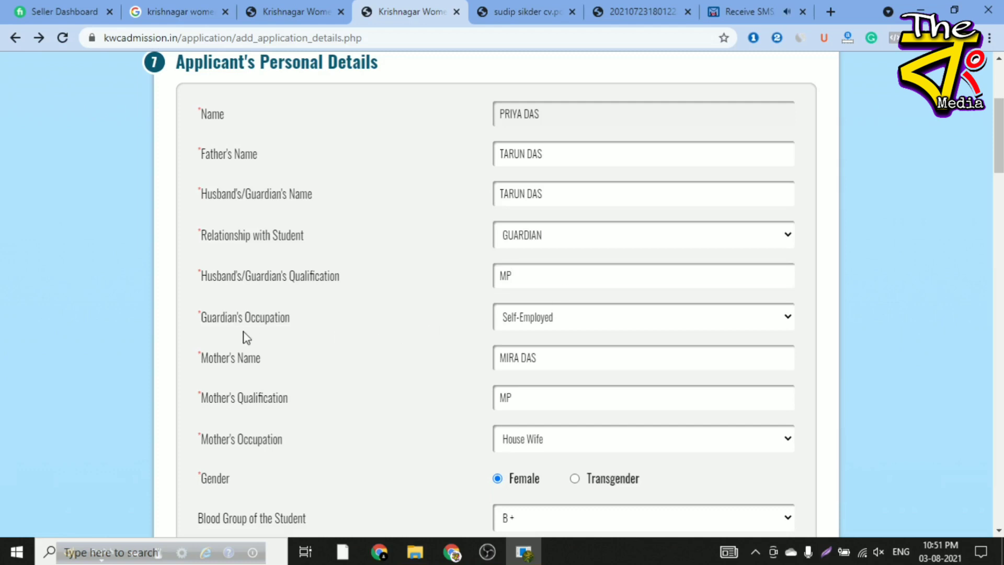
left_click(576, 323)
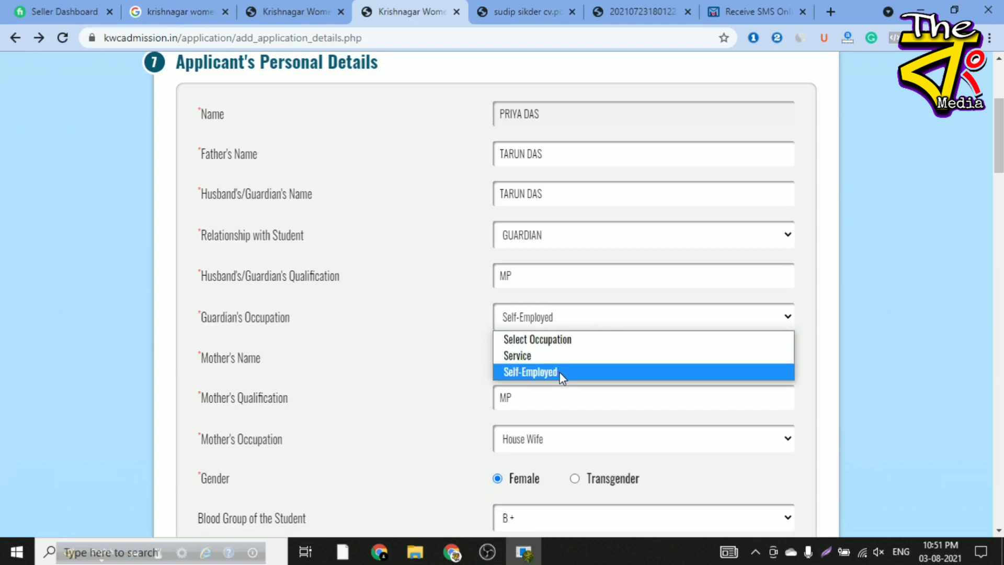
left_click(460, 361)
Step: Check the options offered for the mother's occupation and the student's blood group
scroll(448, 369, "down", 1)
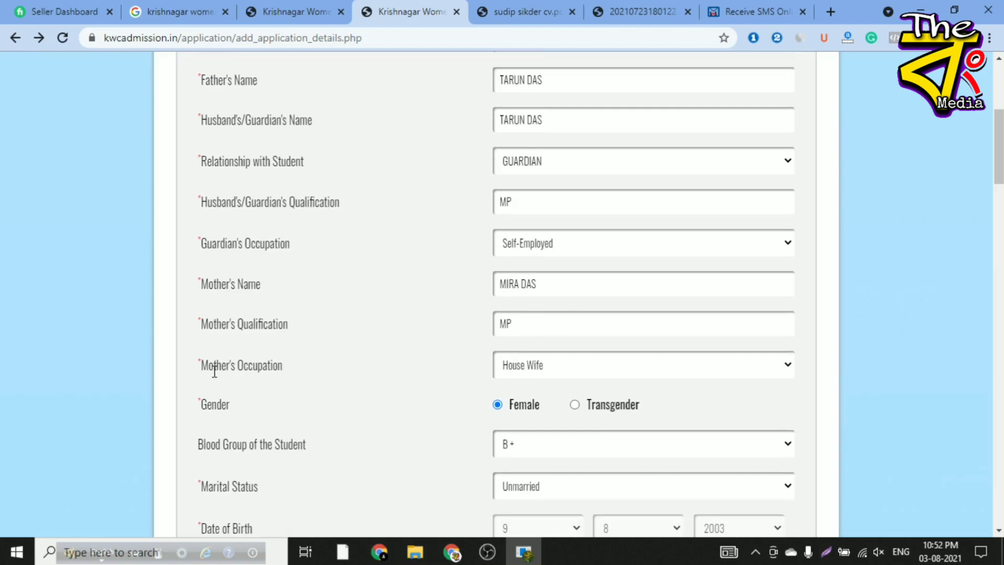
scroll(276, 371, "down", 2)
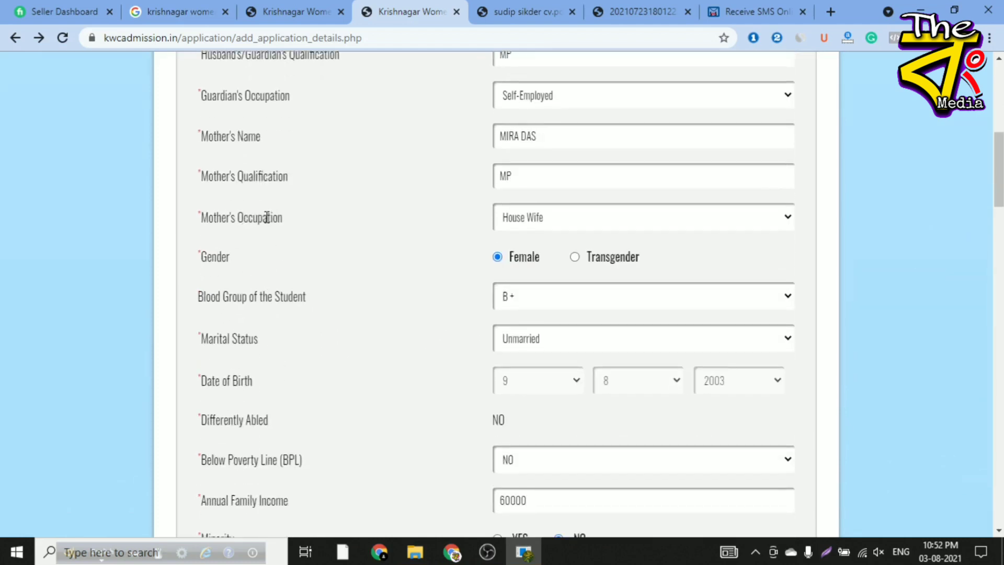
left_click(544, 218)
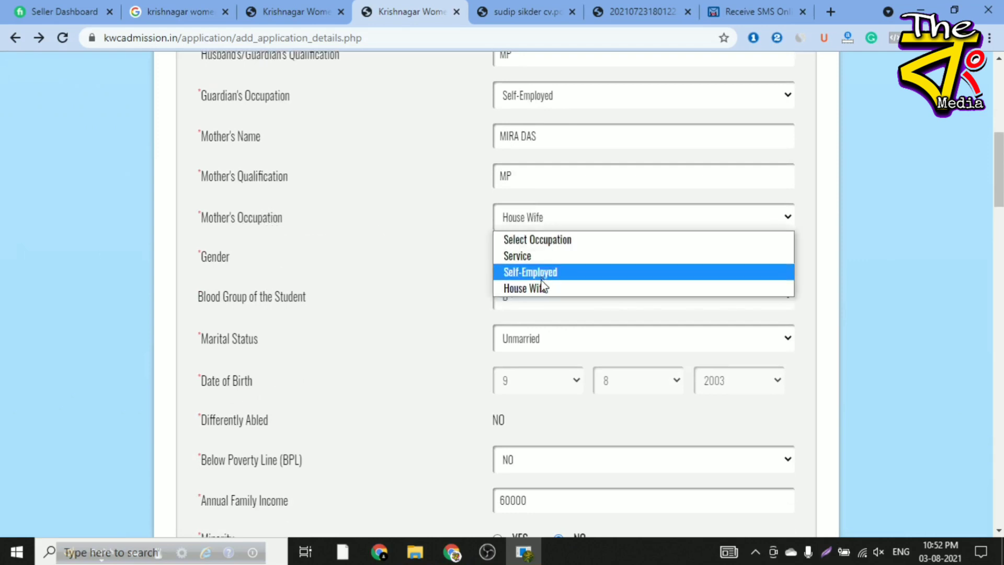
left_click(456, 242)
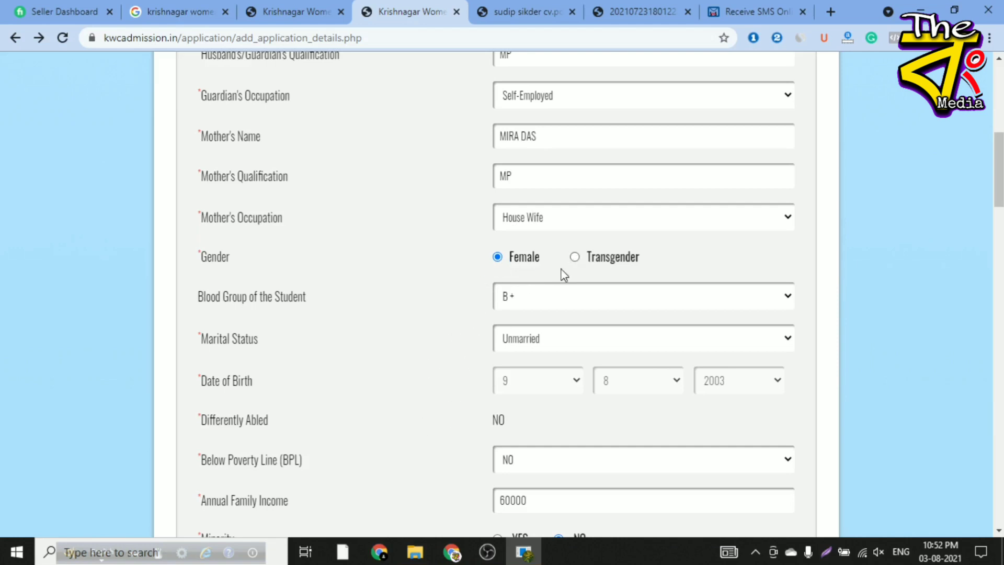
left_click(558, 299)
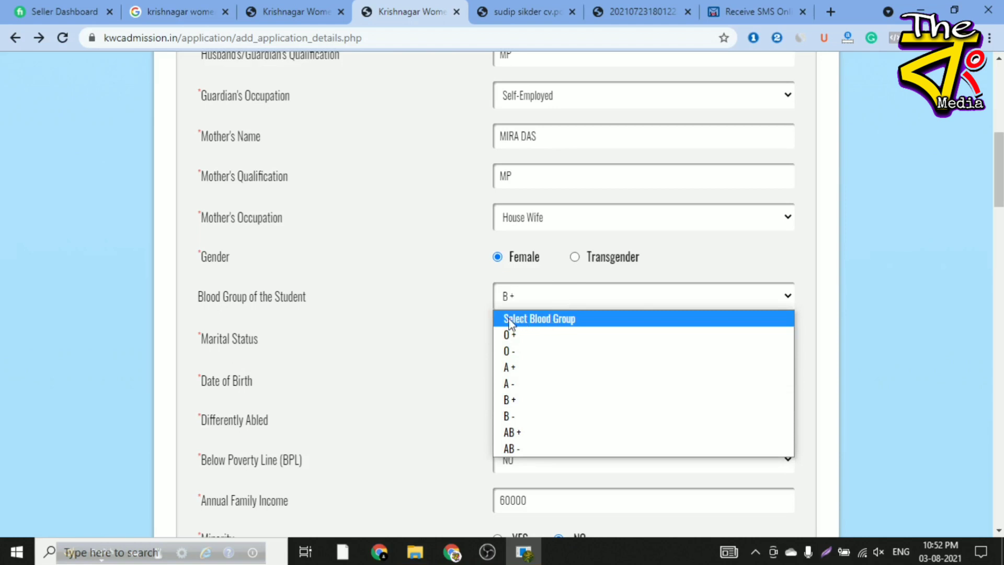
left_click(453, 316)
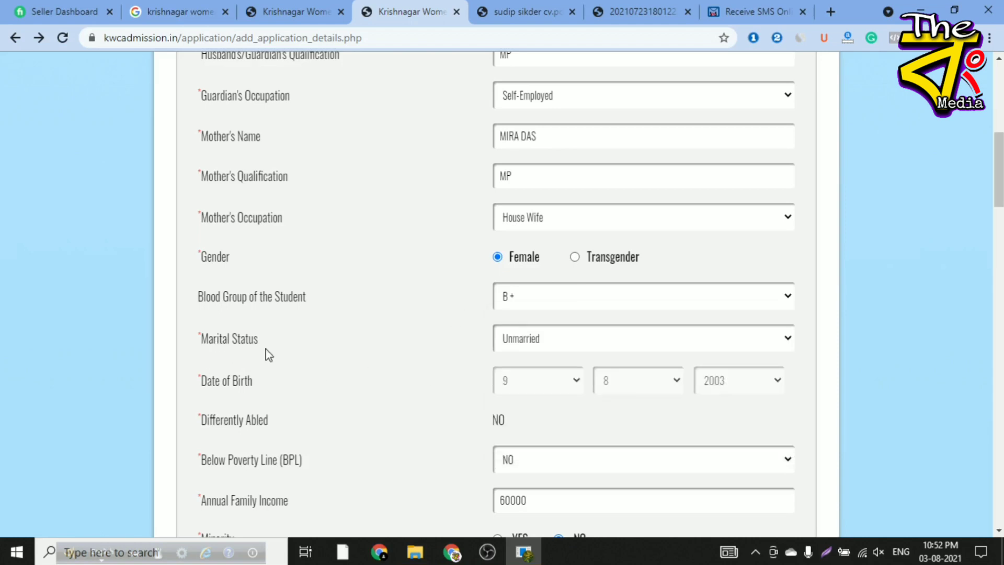
Step: Check the marital status and differently abled entries and the options offered for Below Poverty Line (BPL)
scroll(583, 354, "down", 2)
left_click(560, 269)
left_click(561, 269)
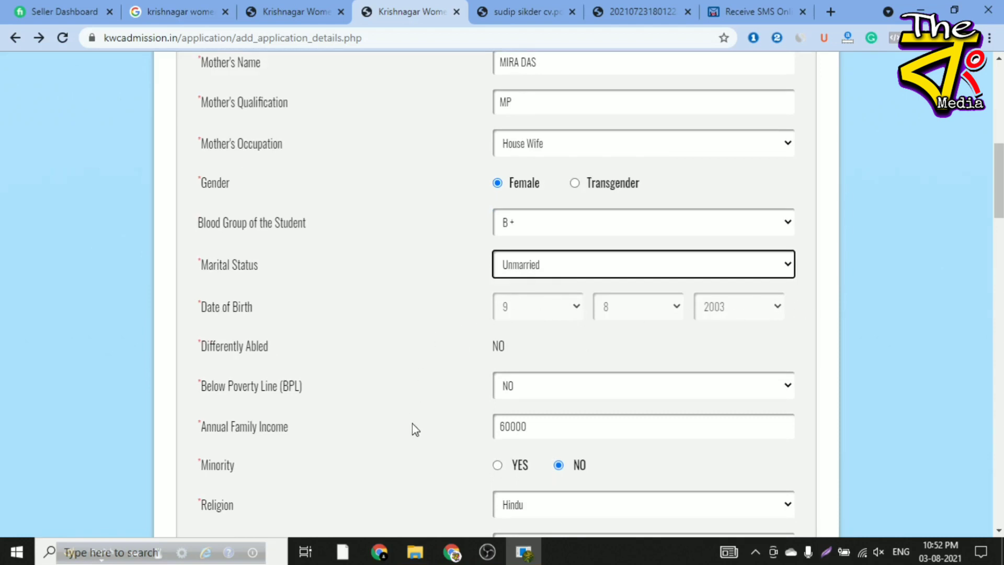
scroll(413, 419, "down", 1)
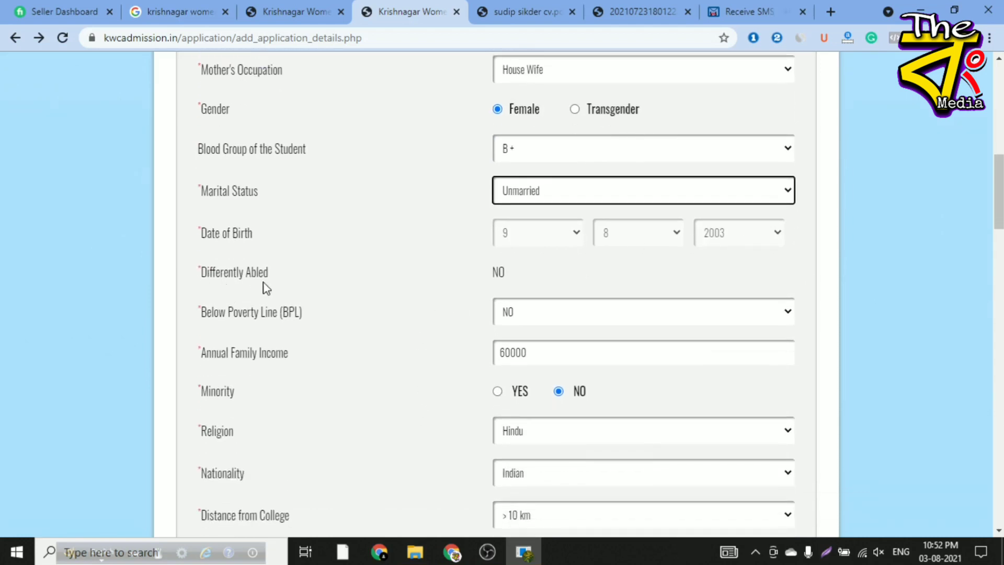
left_click_drag(493, 272, 501, 272)
left_click(499, 272)
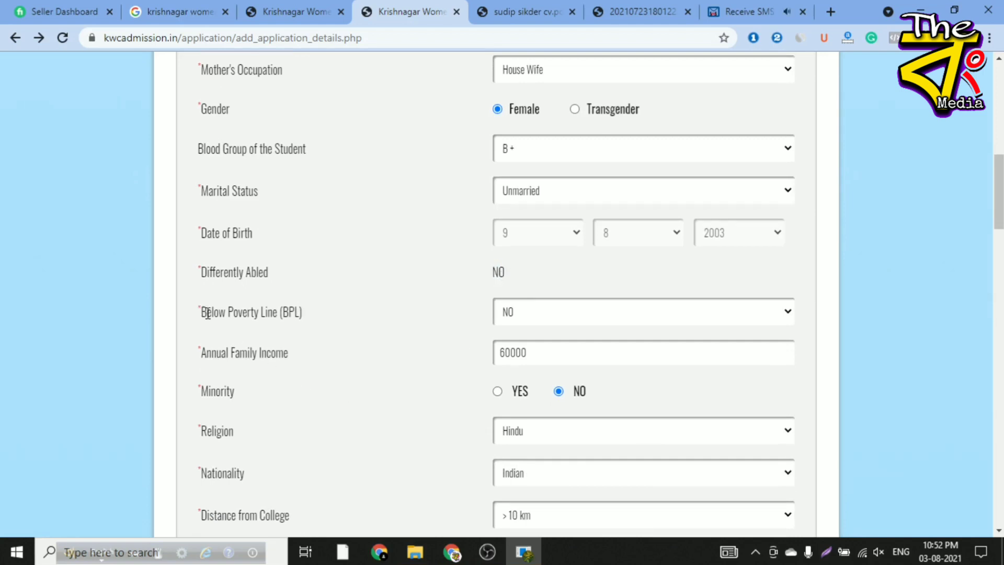
left_click(568, 316)
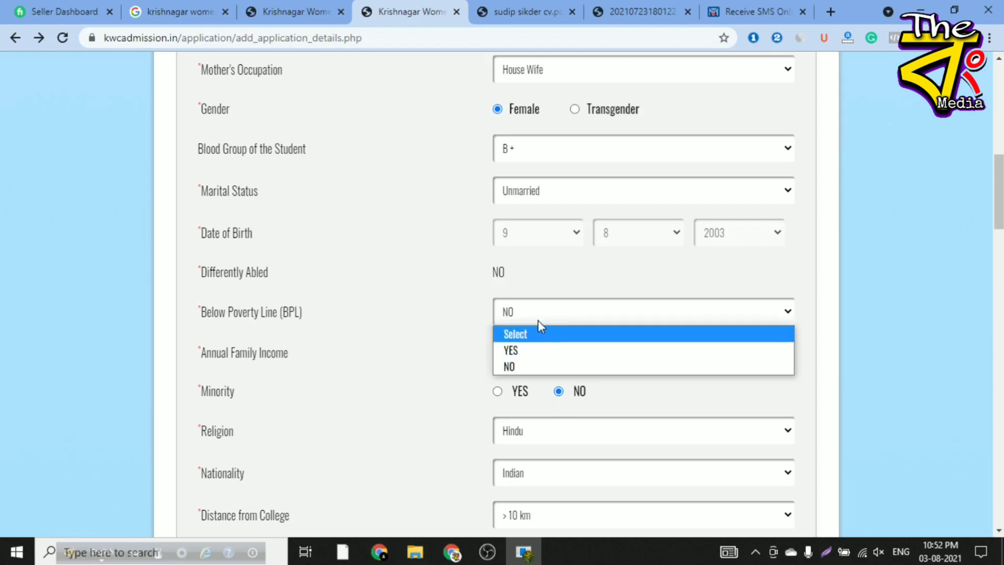
left_click(435, 346)
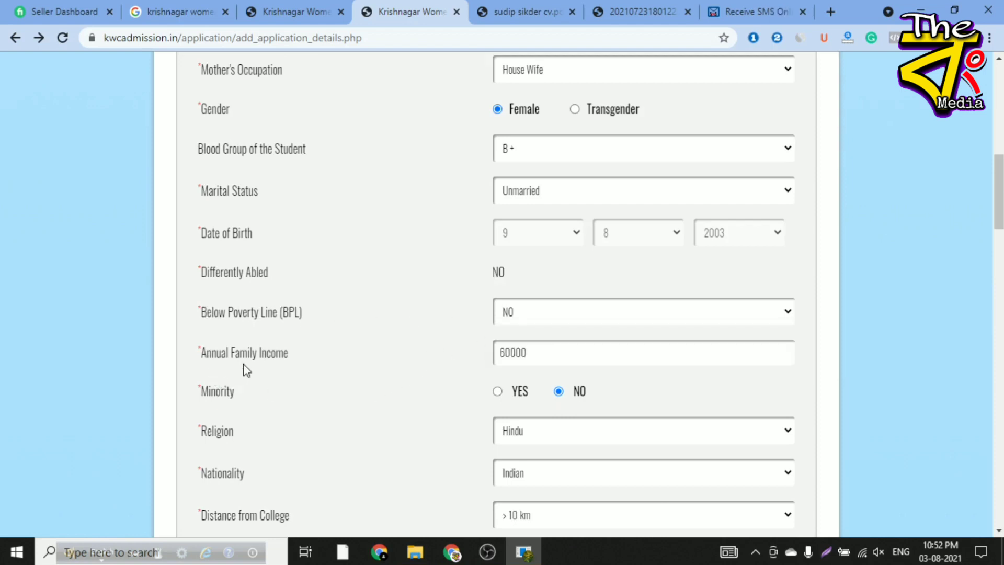
Step: Review the income, minority, religion and nationality fields and the options for distance from college and locality
scroll(589, 347, "down", 3)
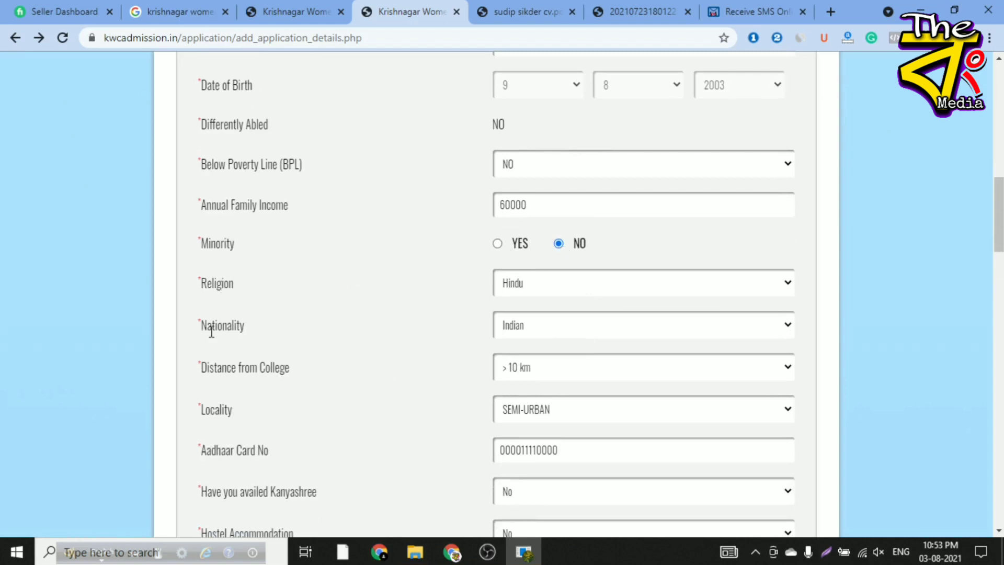
scroll(392, 345, "down", 1)
left_click(543, 302)
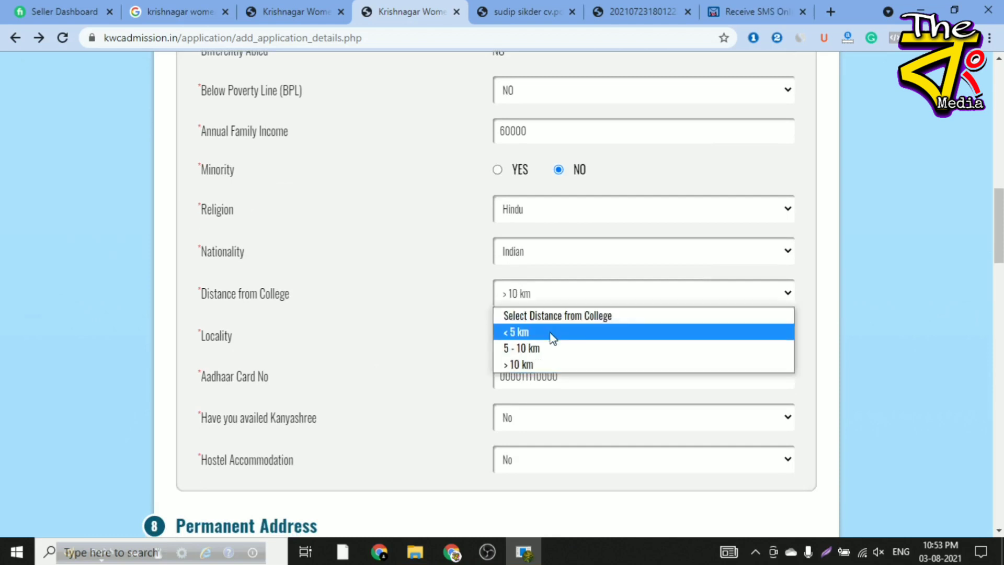
left_click(422, 330)
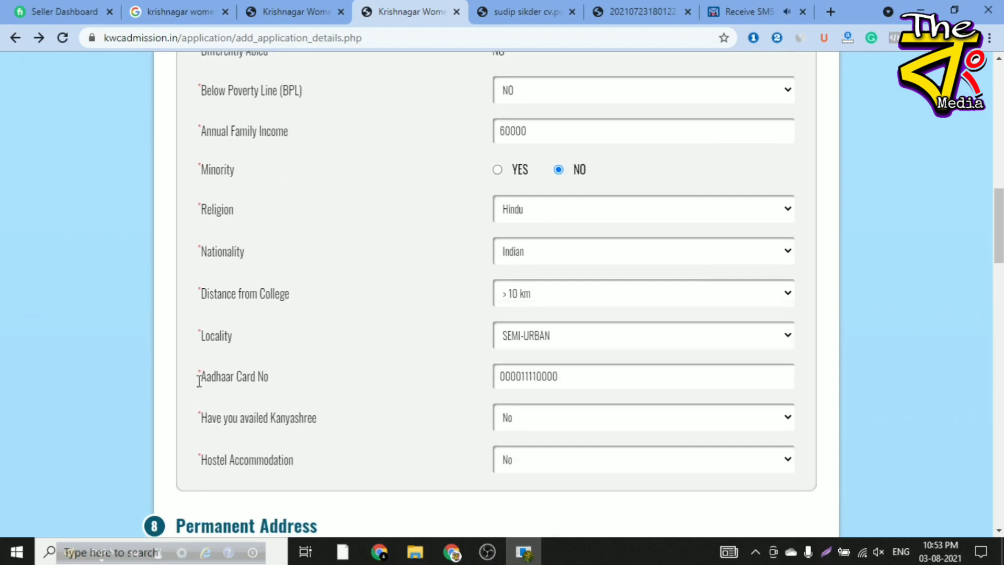
left_click(530, 338)
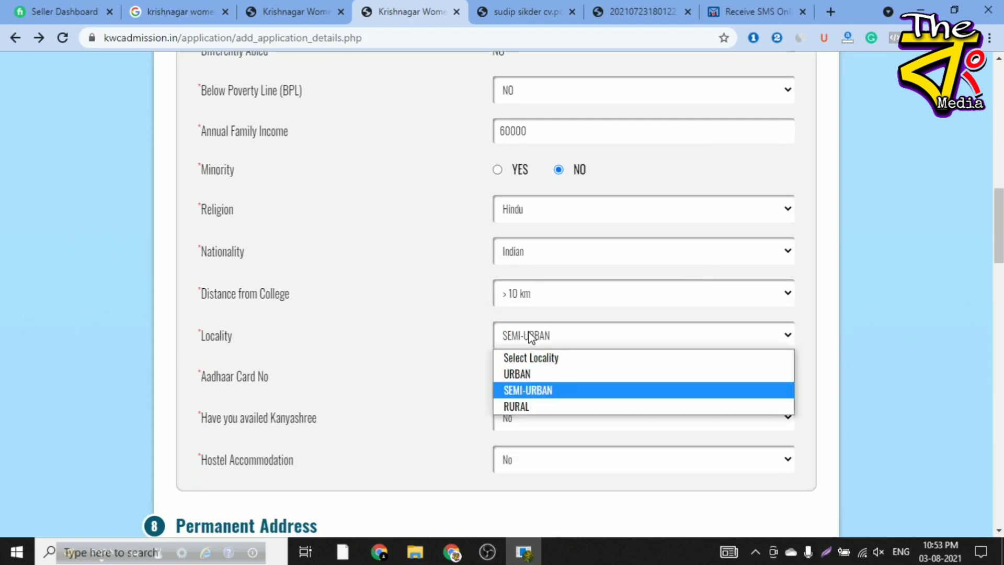
left_click(421, 341)
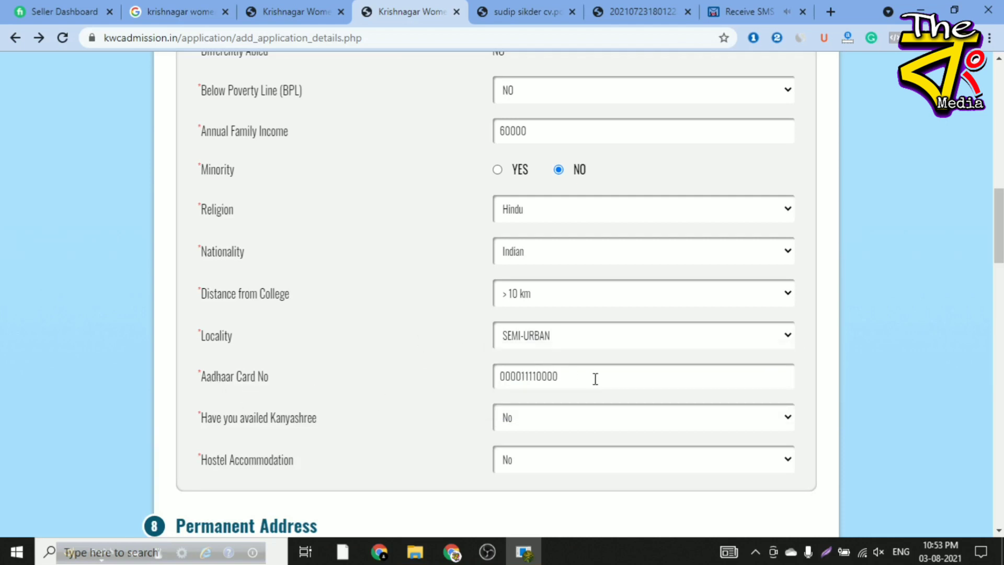
Step: Switch the Kanyashree answer to Yes, check the Kanyashree enrolment number field, and restore the answer to No
scroll(595, 378, "down", 1)
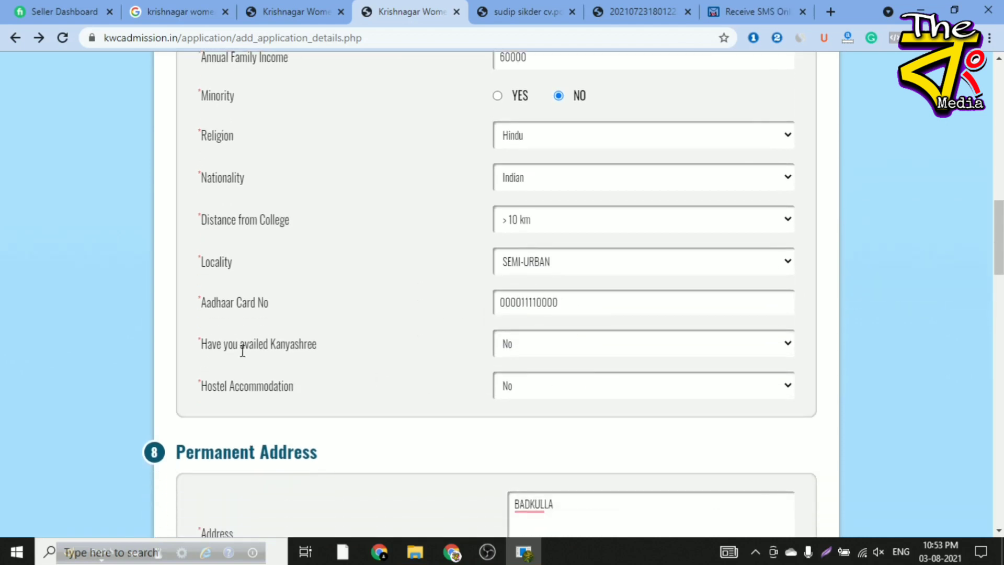
left_click(569, 351)
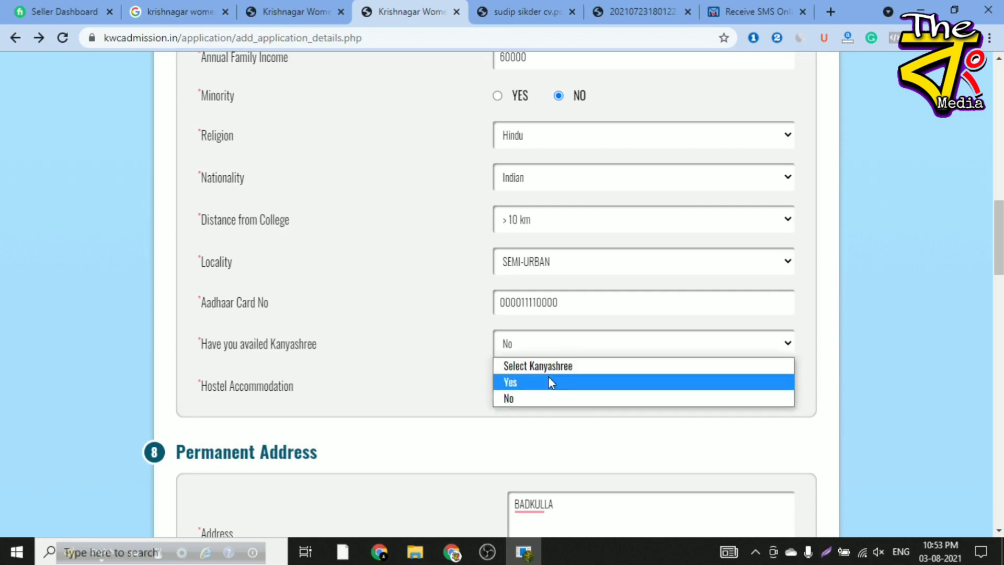
left_click(534, 386)
left_click(576, 390)
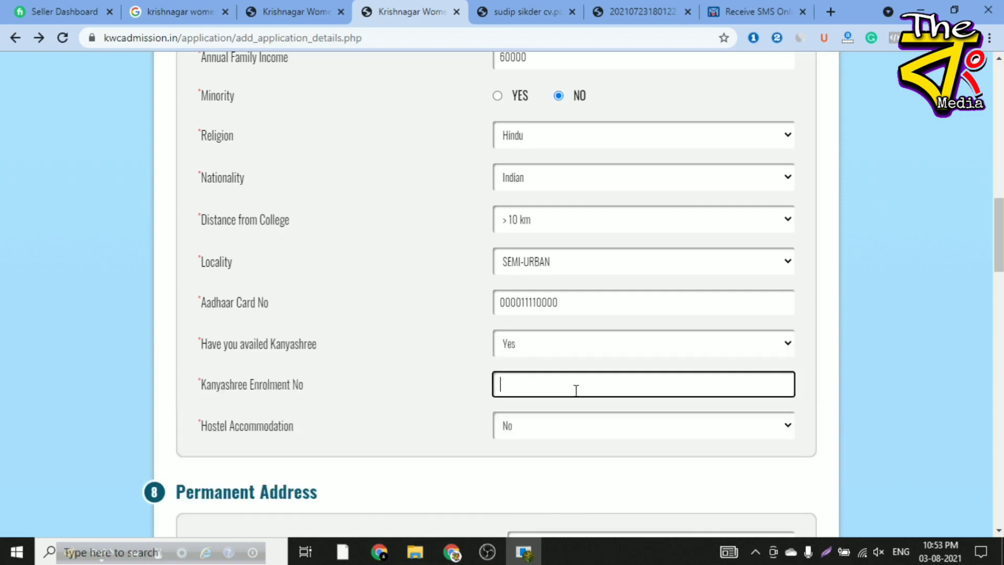
left_click(555, 343)
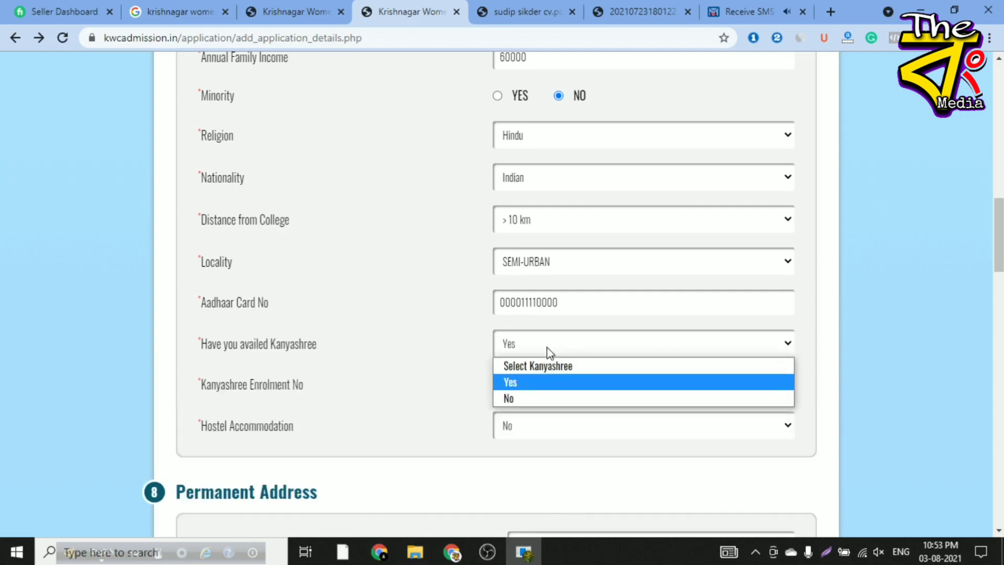
left_click(522, 398)
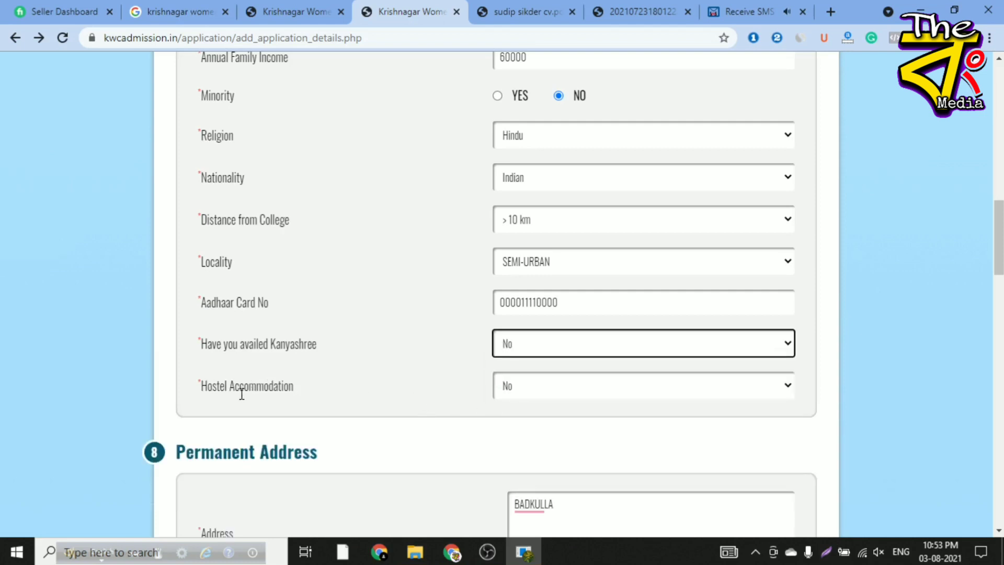
Step: Check the hostel accommodation choices and review the permanent address fields down to the PIN code
left_click(585, 387)
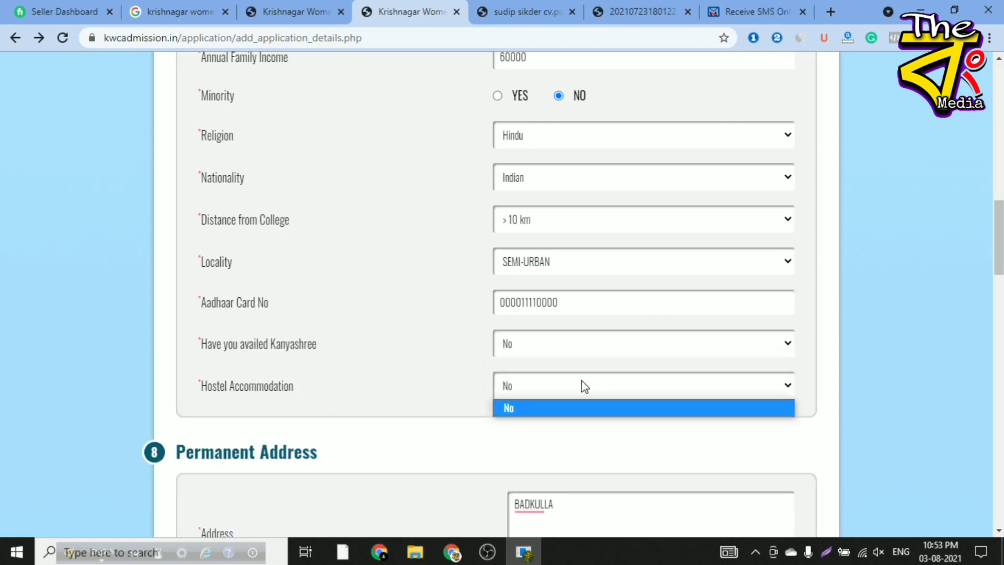
left_click(589, 408)
scroll(448, 399, "down", 3)
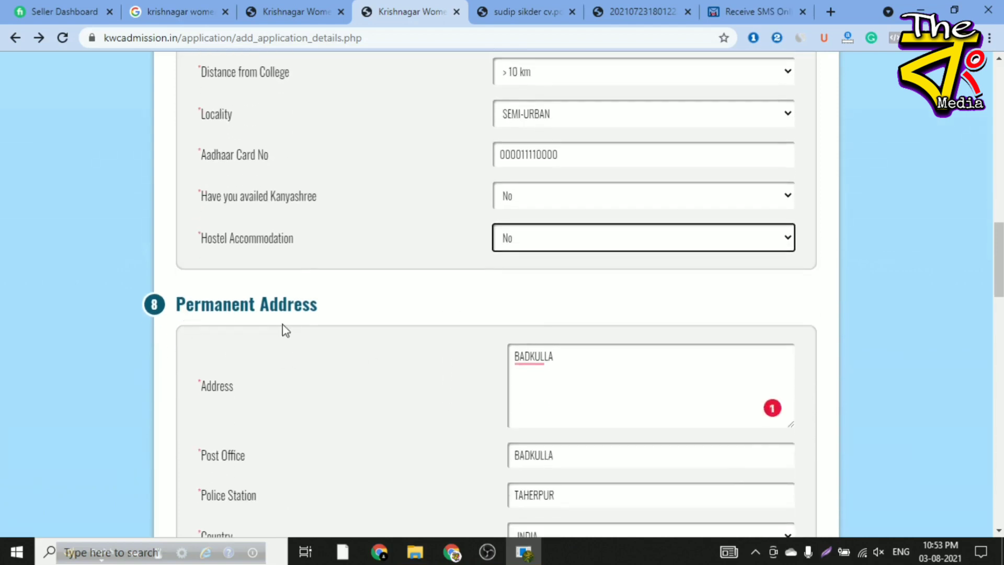
scroll(372, 431, "down", 3)
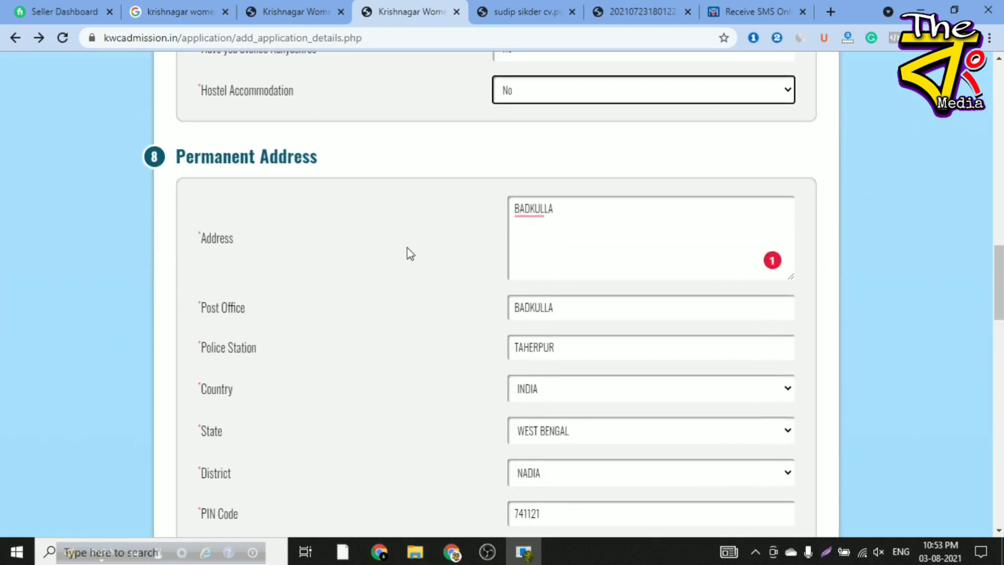
left_click(576, 216)
mouse_move(535, 216)
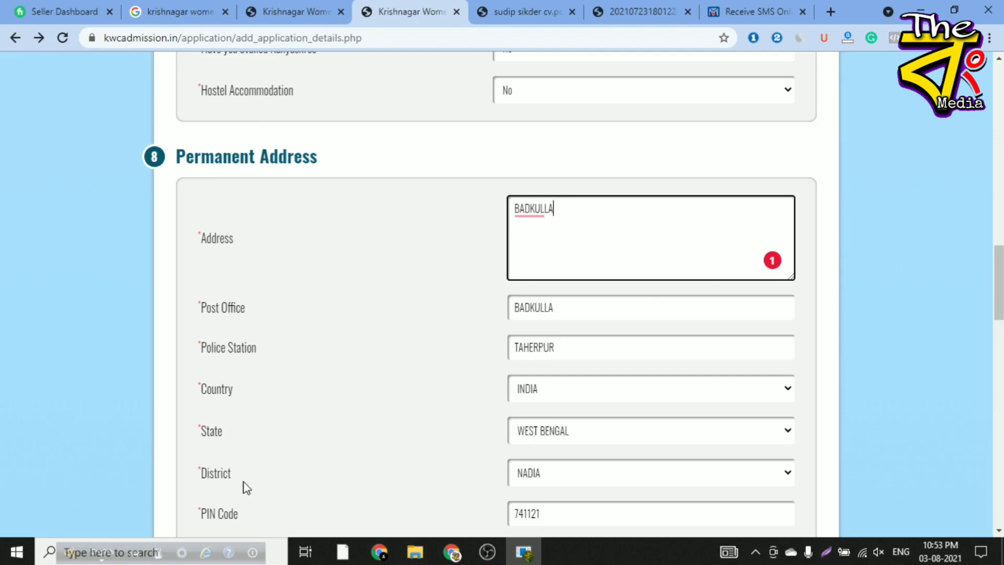
left_click_drag(206, 513, 251, 522)
scroll(321, 390, "down", 3)
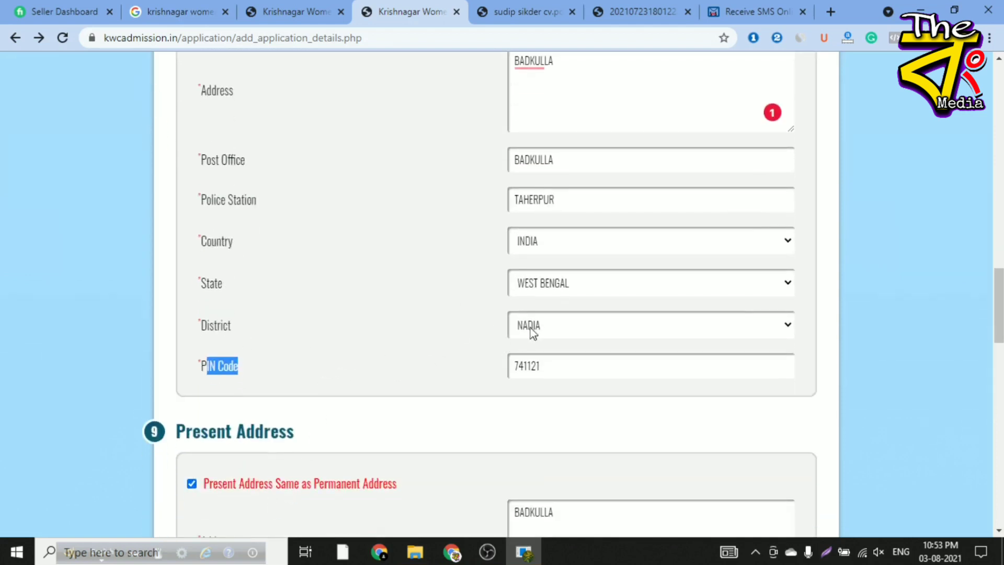
left_click(429, 359)
scroll(240, 419, "down", 1)
scroll(242, 428, "up", 3)
scroll(242, 428, "down", 4)
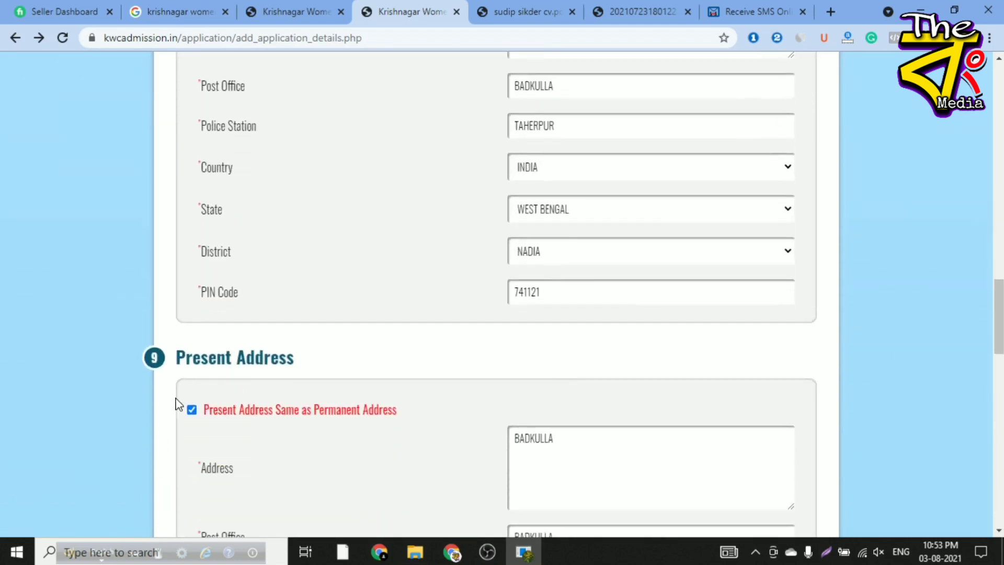
Step: Review the present address, contact details, and file requirements for the photo, signature, age proof and mark sheet uploads
scroll(386, 397, "down", 6)
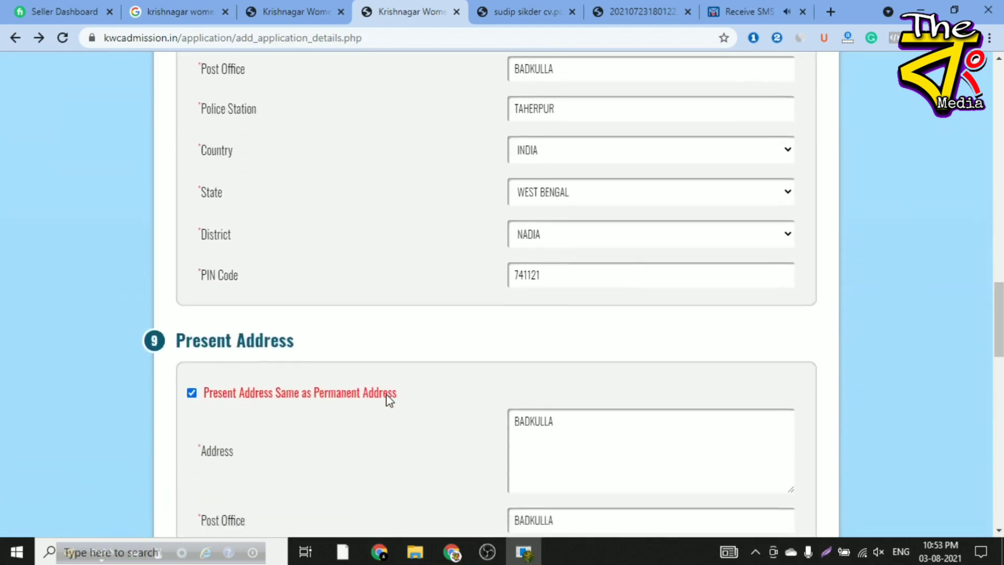
scroll(439, 411, "down", 4)
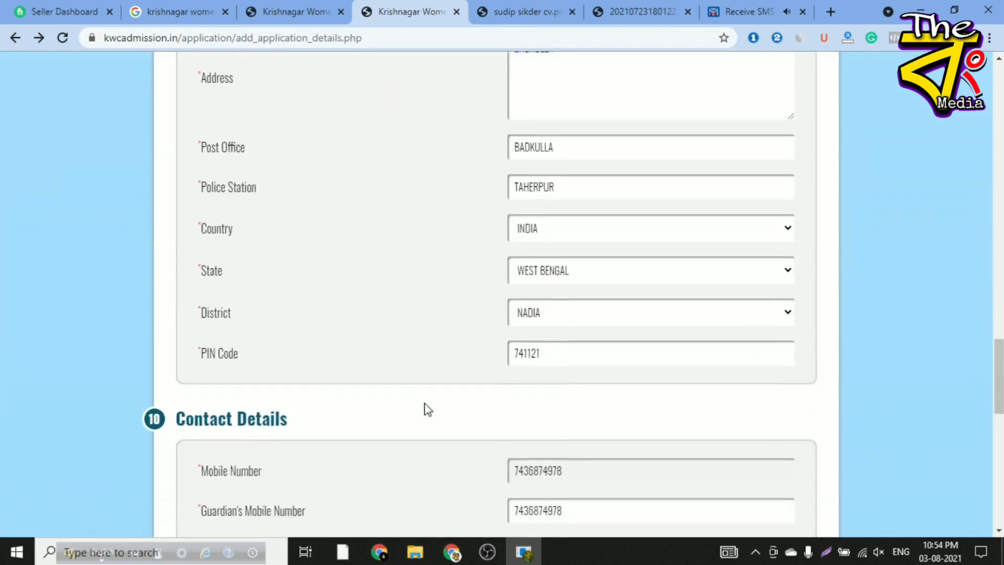
scroll(292, 330, "down", 1)
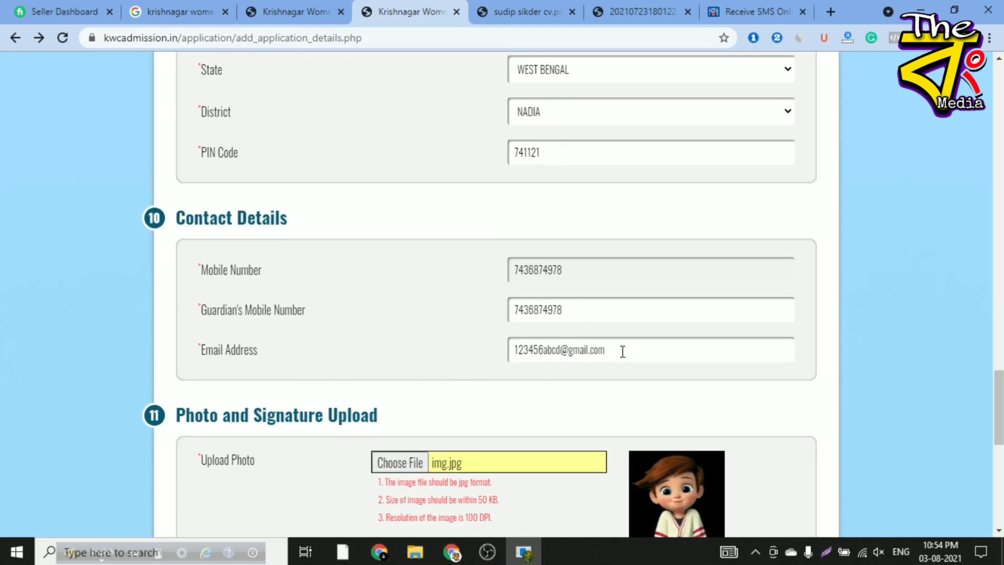
scroll(622, 351, "down", 3)
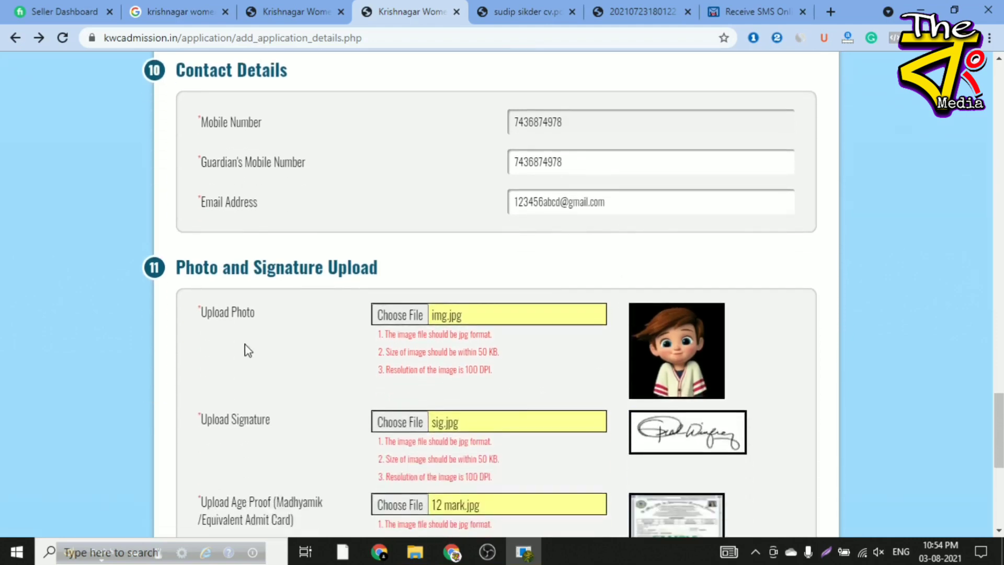
scroll(248, 350, "down", 2)
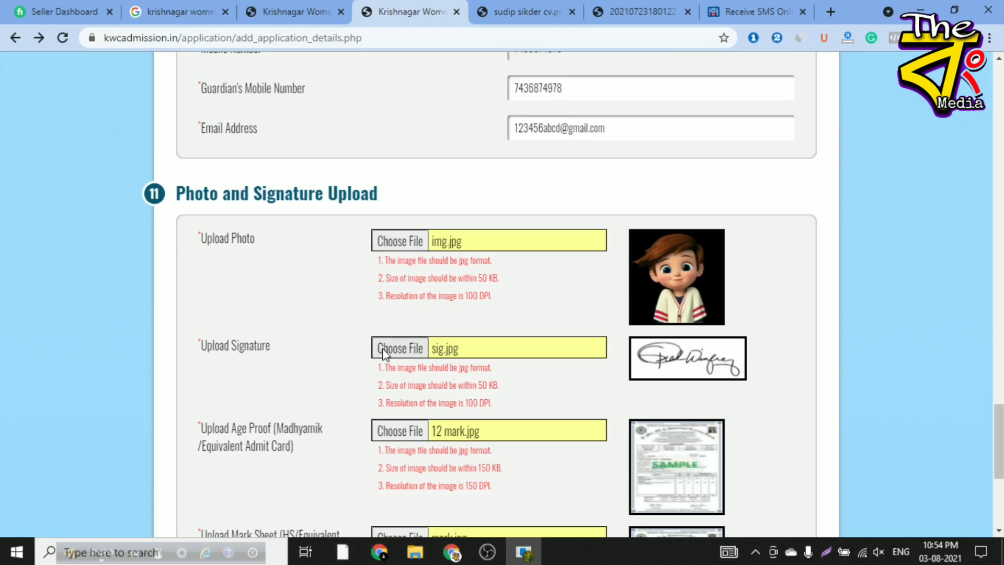
scroll(667, 355, "down", 3)
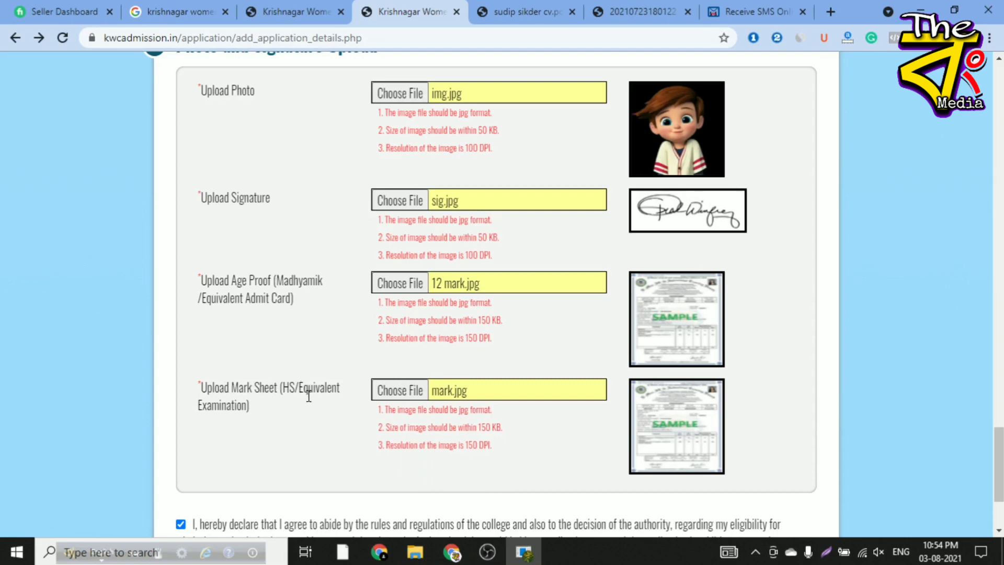
scroll(722, 439, "down", 3)
Step: Look back over the address and upload sections and open the preview of the application
scroll(559, 421, "up", 5)
scroll(549, 413, "up", 15)
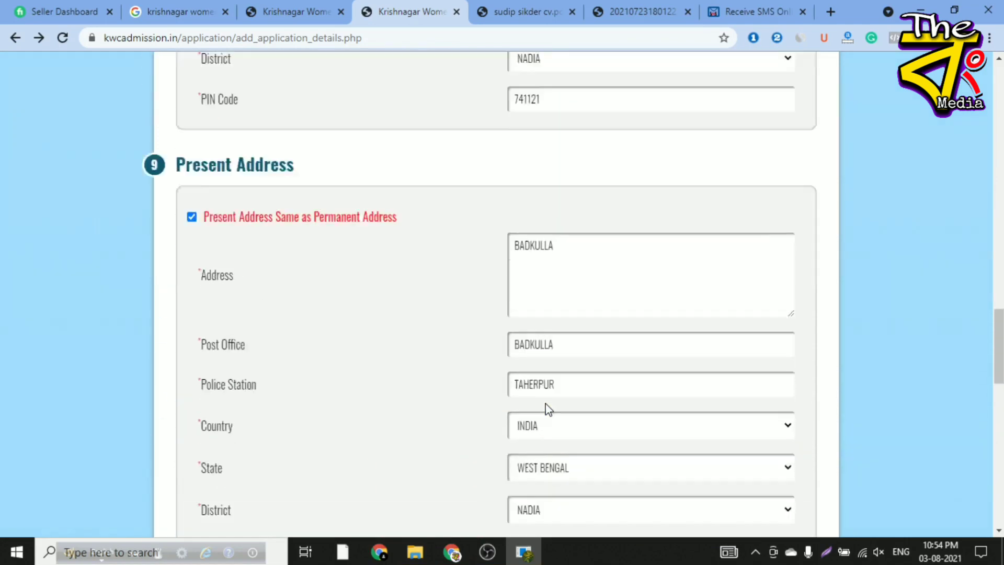
scroll(503, 459, "down", 2)
scroll(392, 439, "down", 15)
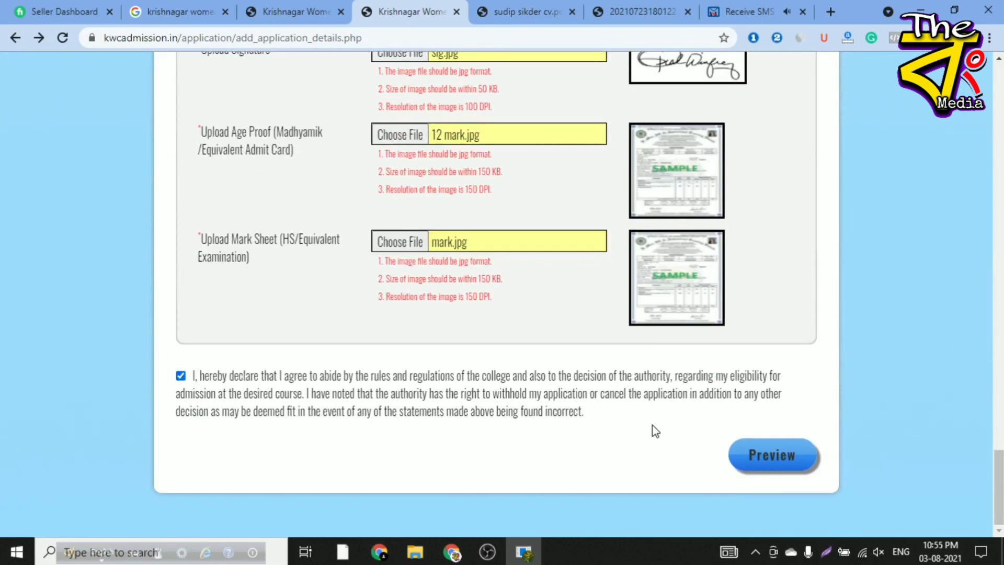
left_click(773, 460)
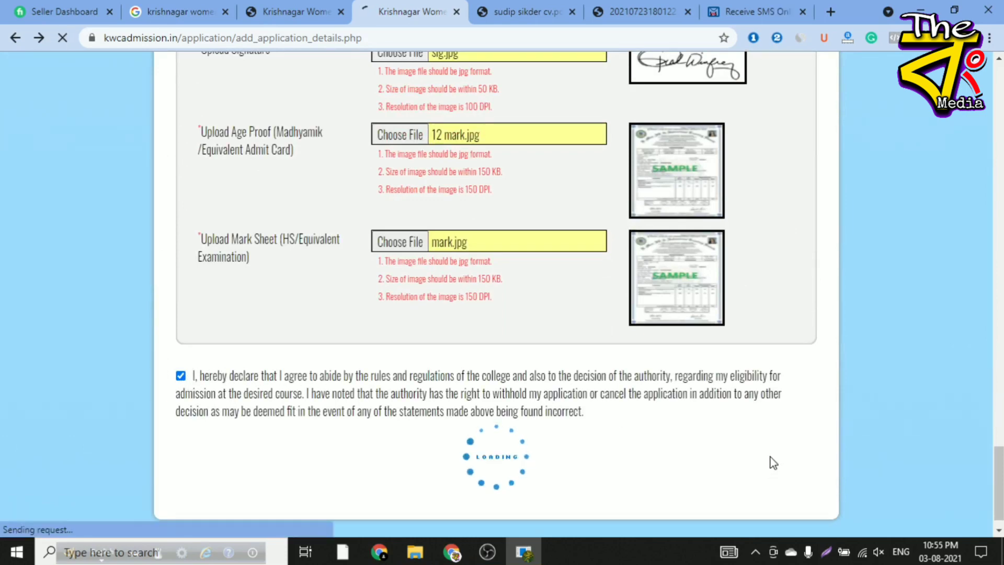
Step: Review the application preview from the basic information down to the uploaded documents, then make the final submission
scroll(388, 432, "down", 2)
scroll(387, 432, "down", 8)
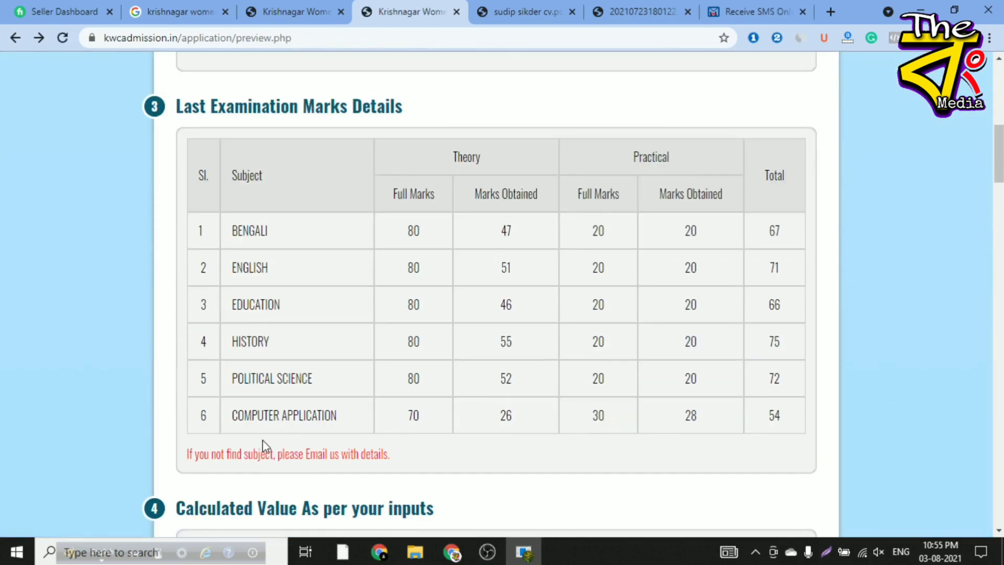
scroll(266, 449, "up", 10)
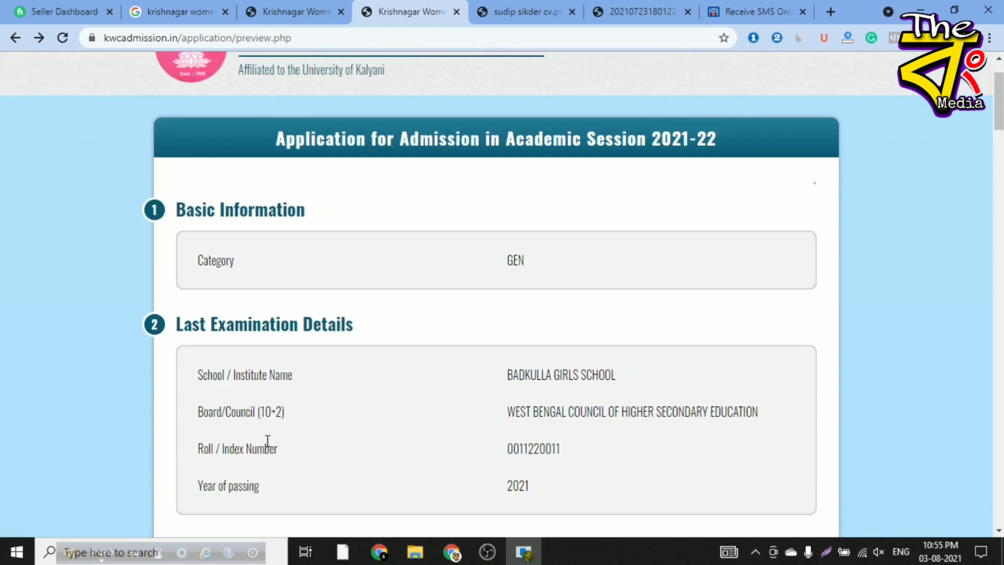
scroll(645, 373, "down", 20)
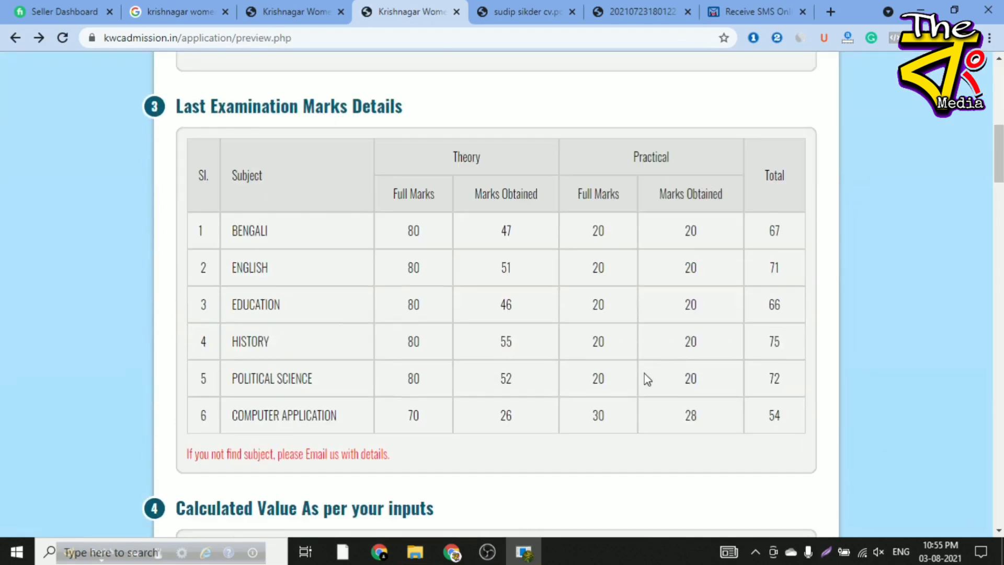
scroll(645, 373, "down", 18)
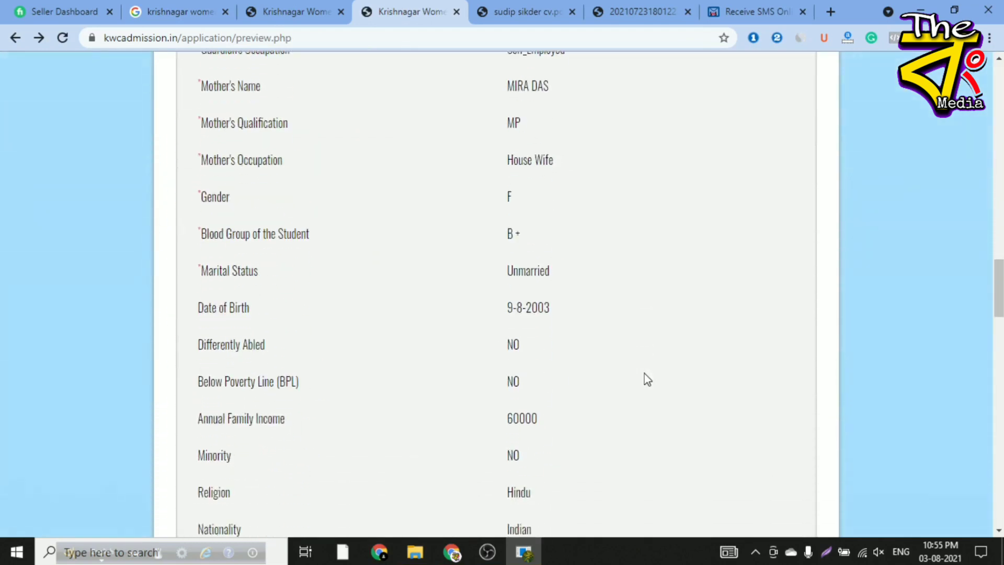
scroll(644, 373, "down", 13)
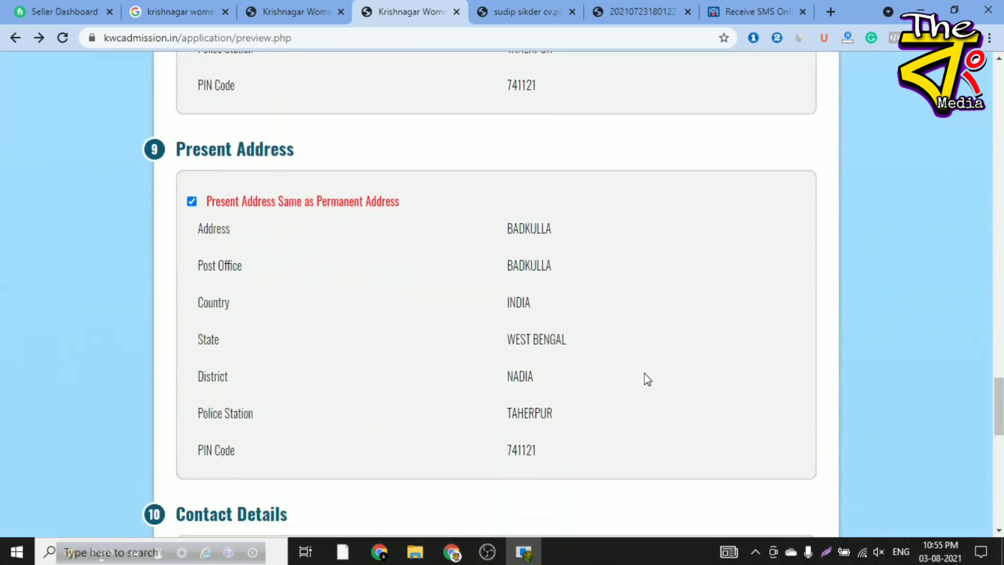
scroll(644, 373, "down", 10)
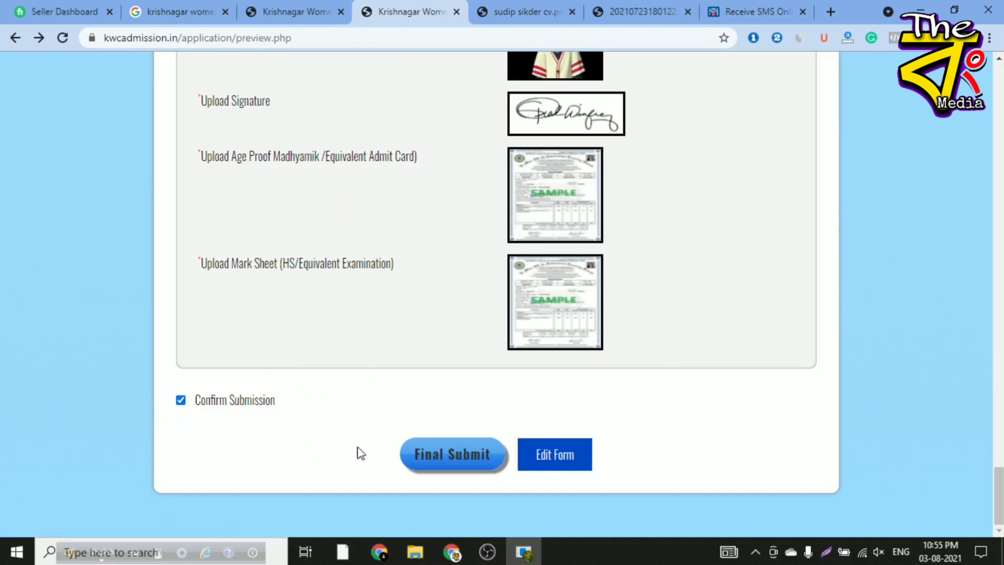
left_click(459, 460)
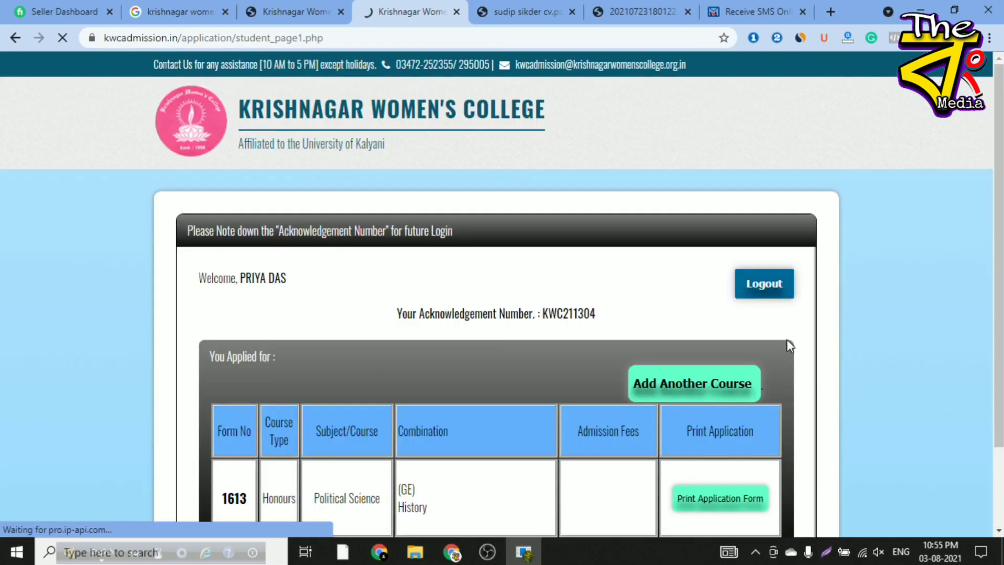
Step: Examine the acknowledgement number, the note about future login, and the course type of the submitted application
scroll(790, 345, "down", 2)
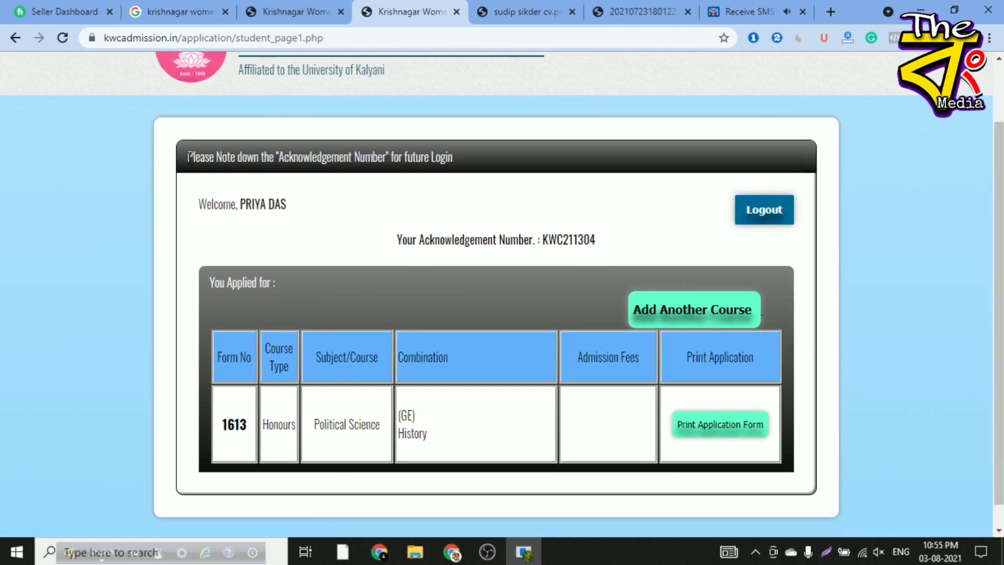
left_click_drag(198, 155, 470, 170)
left_click(472, 166)
left_click_drag(543, 239, 399, 241)
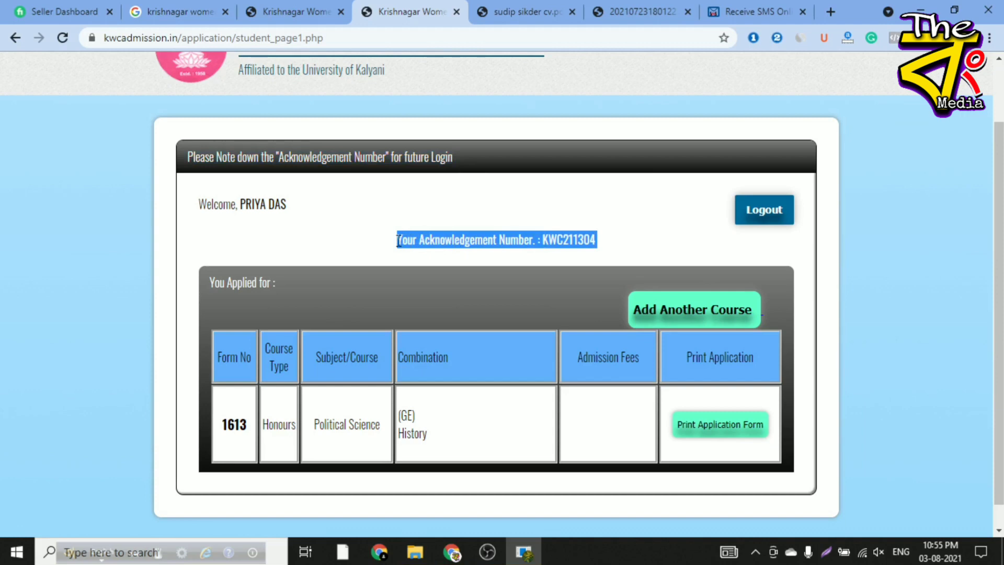
scroll(398, 241, "down", 1)
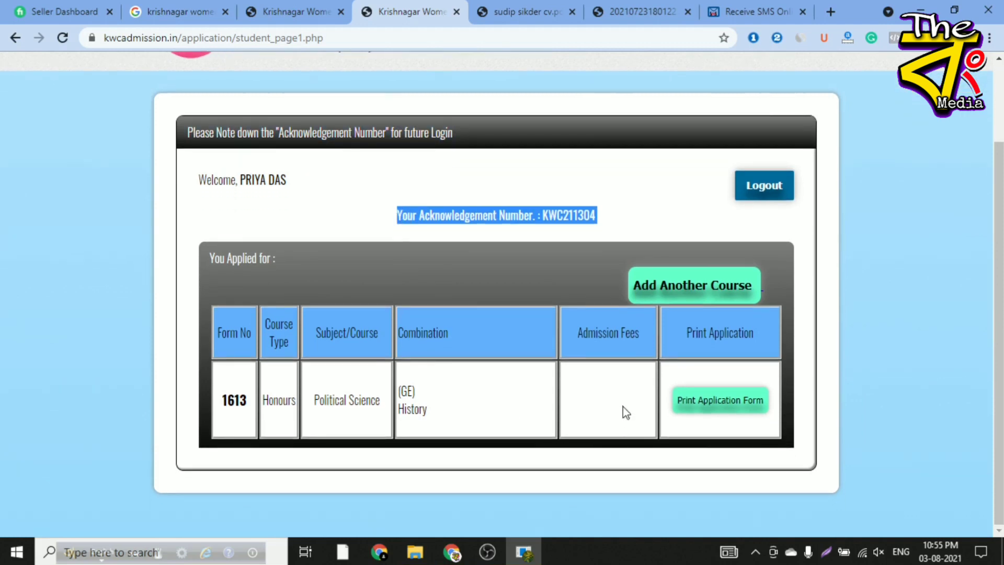
left_click(348, 242)
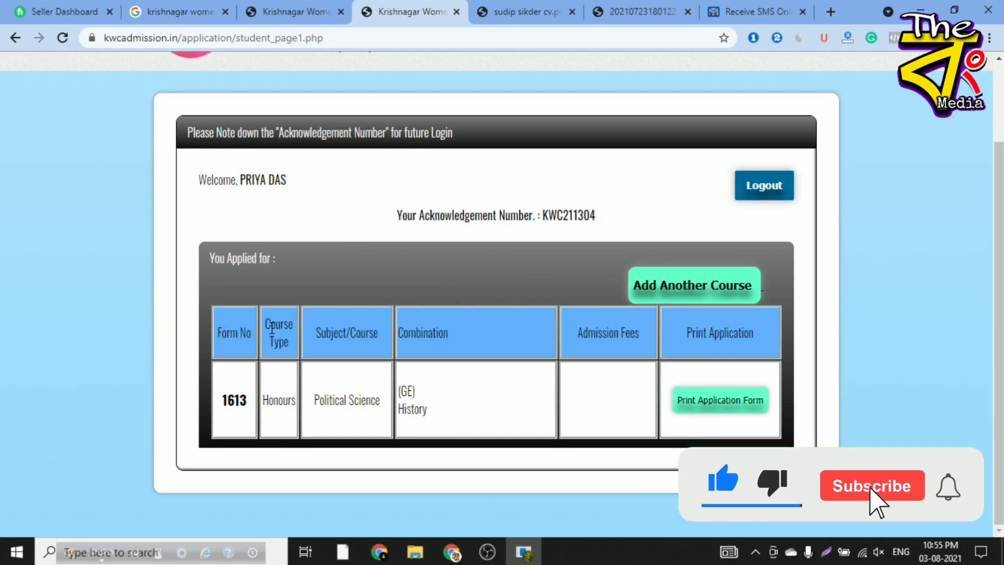
left_click_drag(263, 400, 292, 405)
left_click(291, 405)
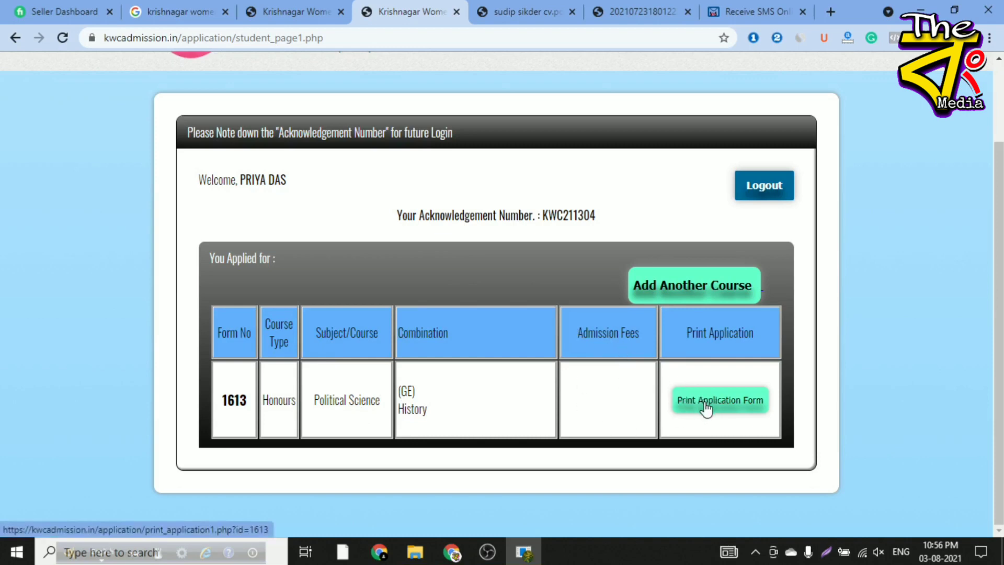
Step: Open the printable form for the Political Science Honours application, look over its details and start printing it
left_click(722, 410)
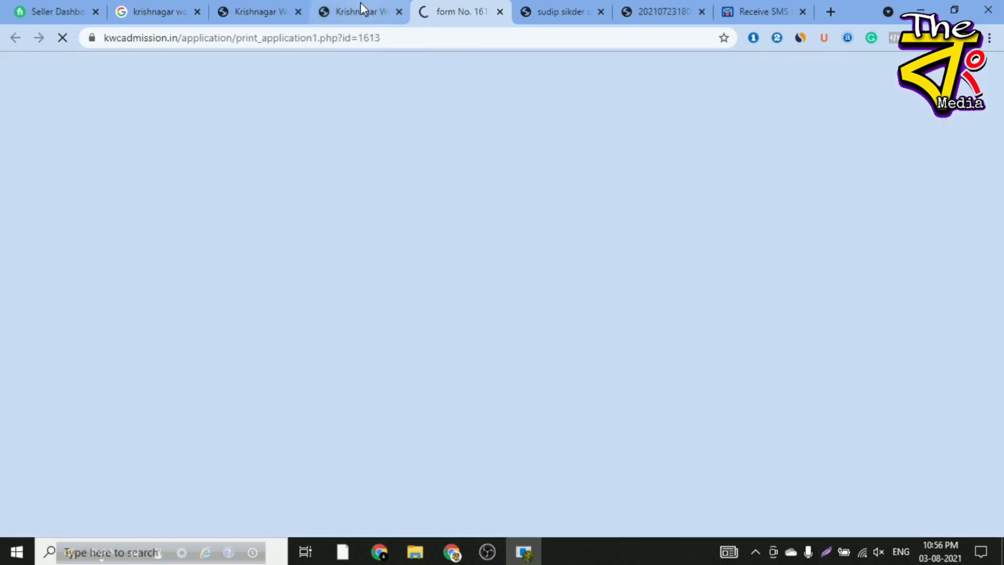
left_click(360, 2)
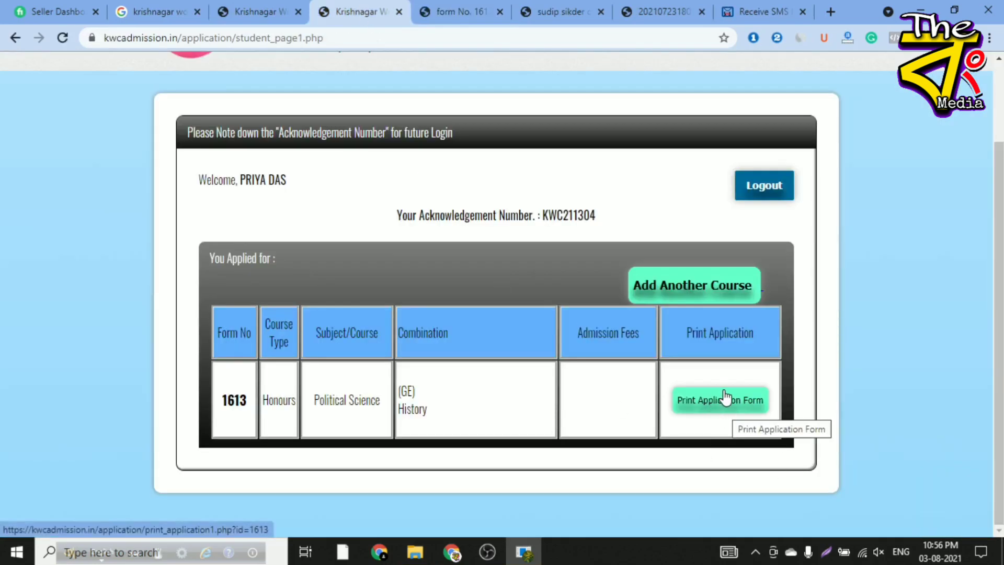
scroll(610, 396, "down", 12)
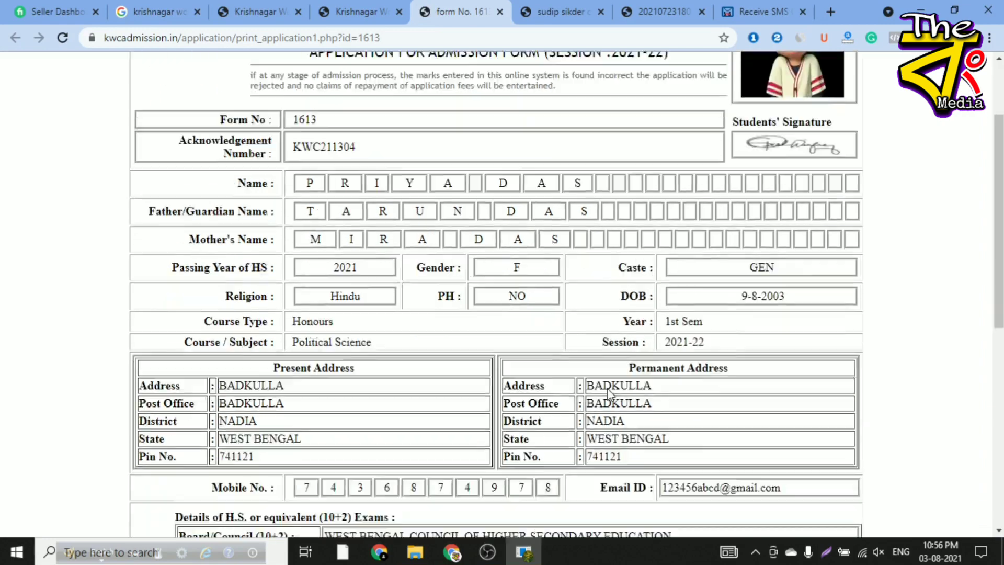
scroll(619, 421, "up", 12)
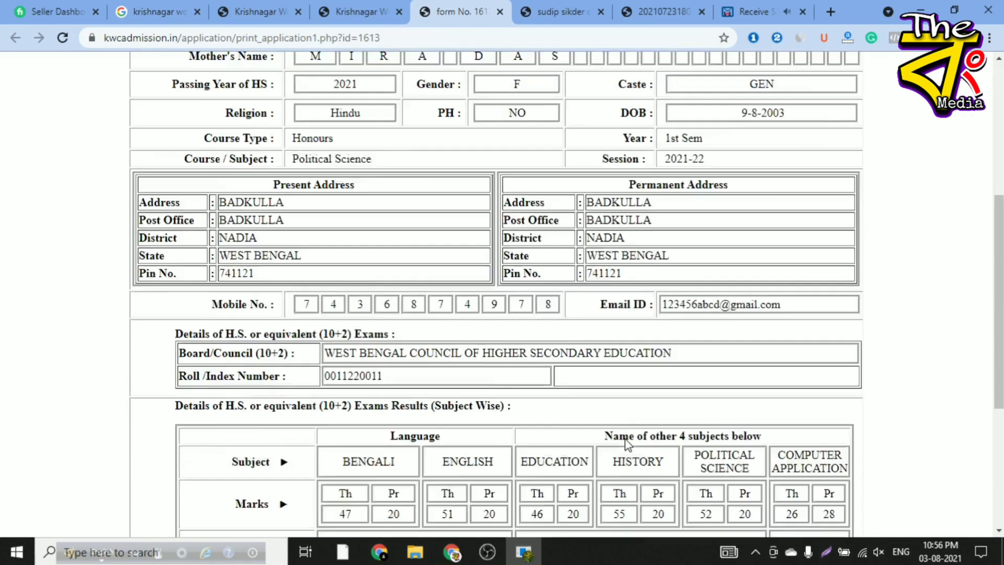
left_click(780, 74)
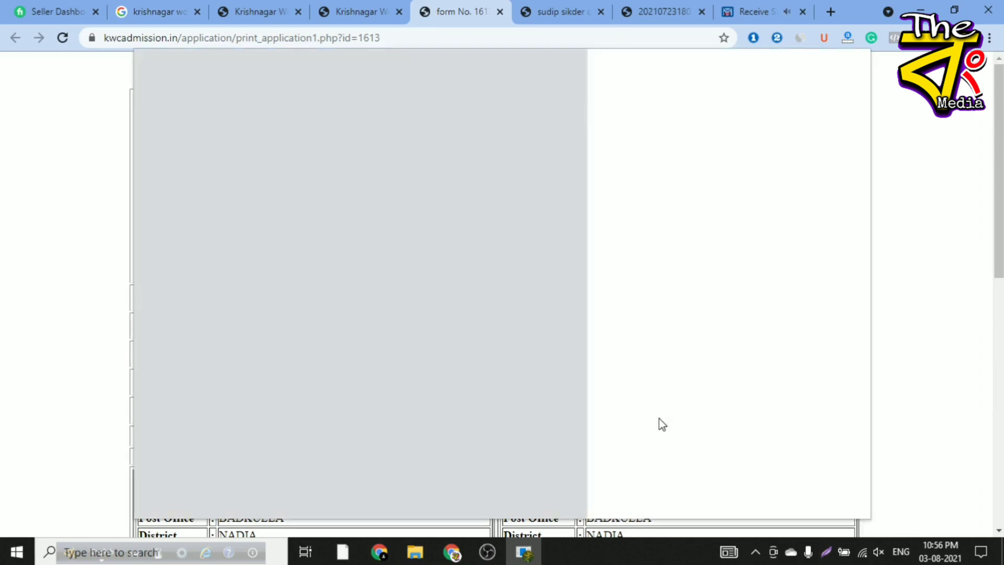
Step: Add another course from the applicant page: Honours in History, Generic Elective Philosophy and AECC ENVS, and continue to its preview
left_click(359, 12)
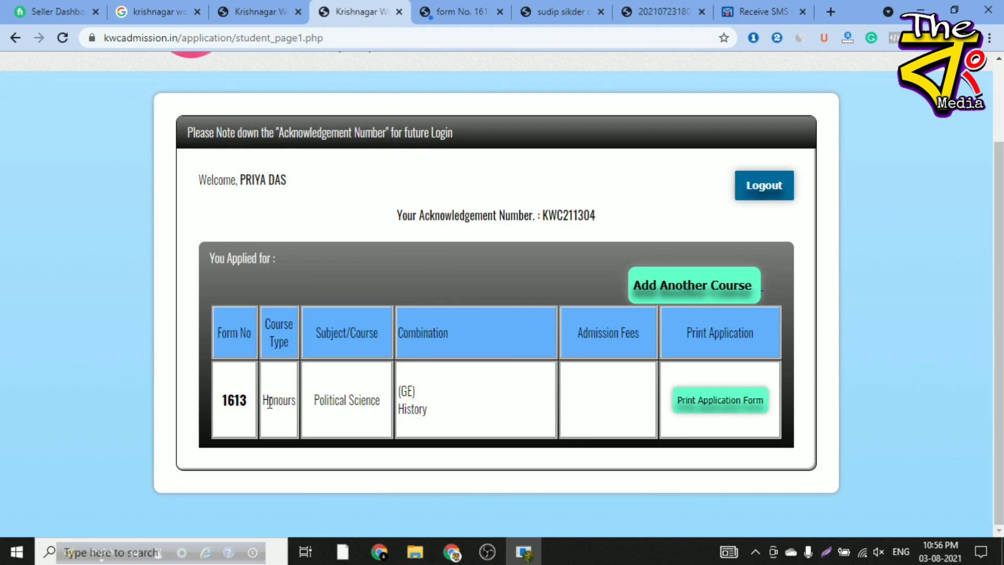
left_click(394, 390)
left_click(685, 288)
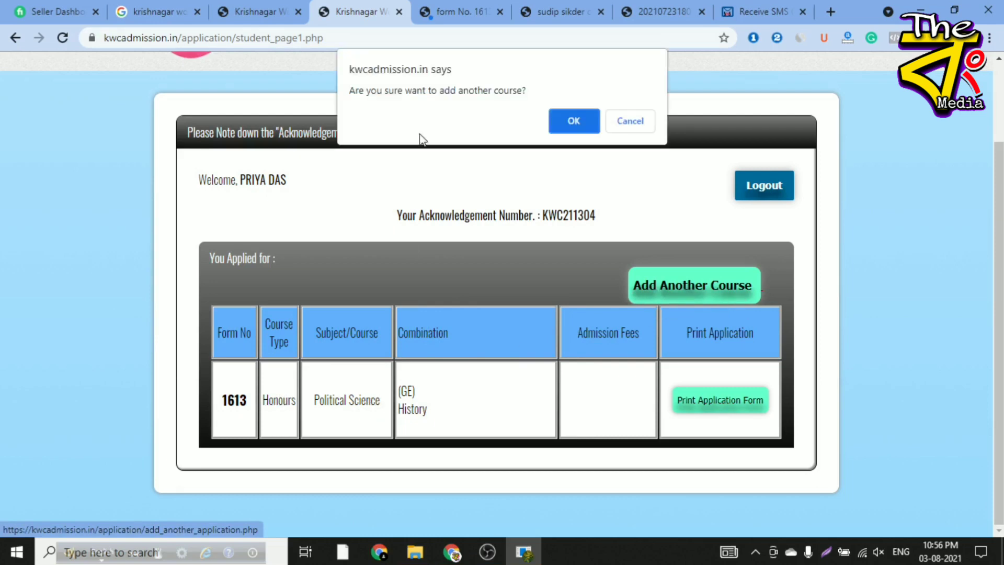
left_click(574, 122)
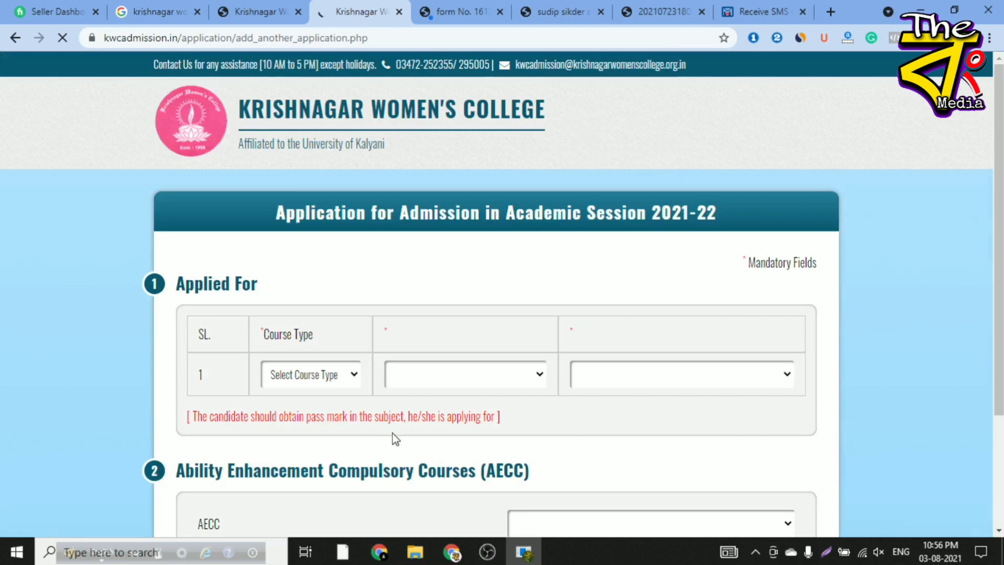
scroll(392, 432, "down", 1)
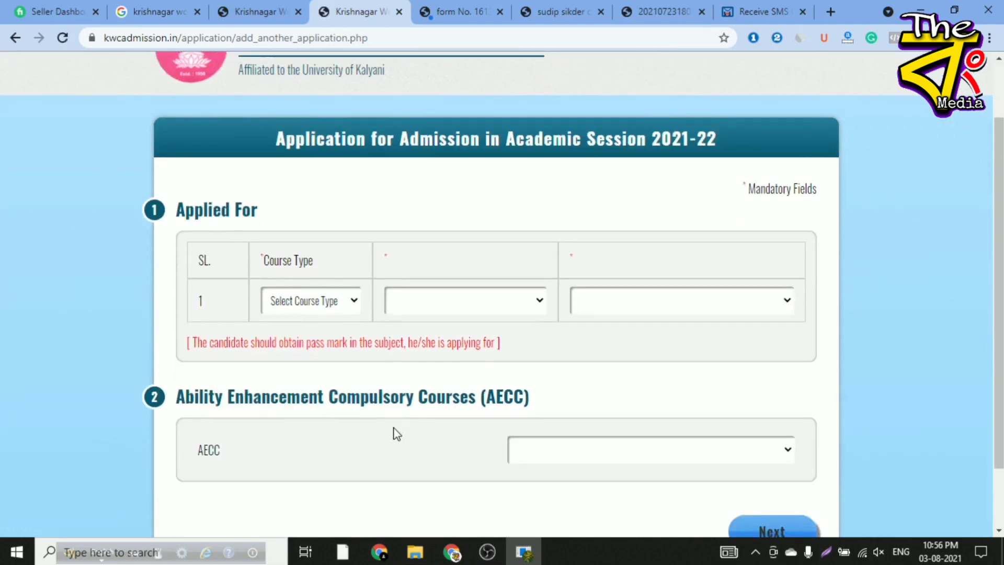
scroll(393, 433, "down", 1)
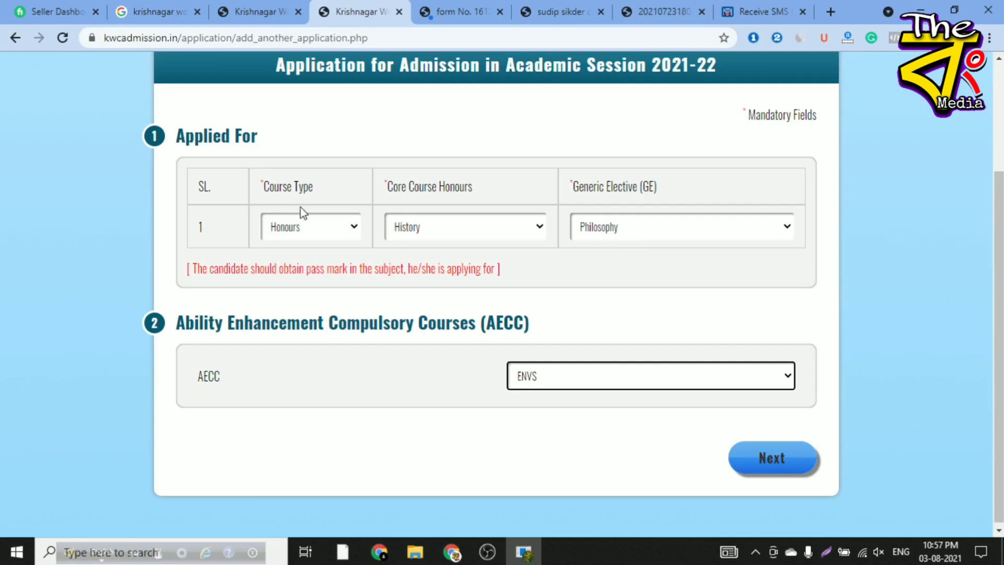
left_click(773, 466)
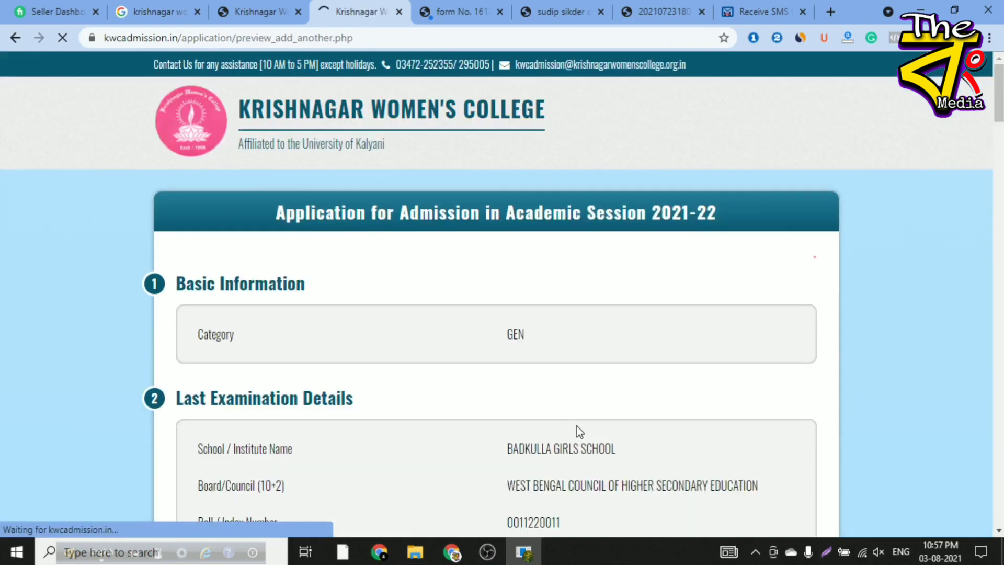
Step: Review the History Honours application preview, confirm the submission and submit it finally
scroll(575, 427, "down", 10)
scroll(585, 433, "up", 10)
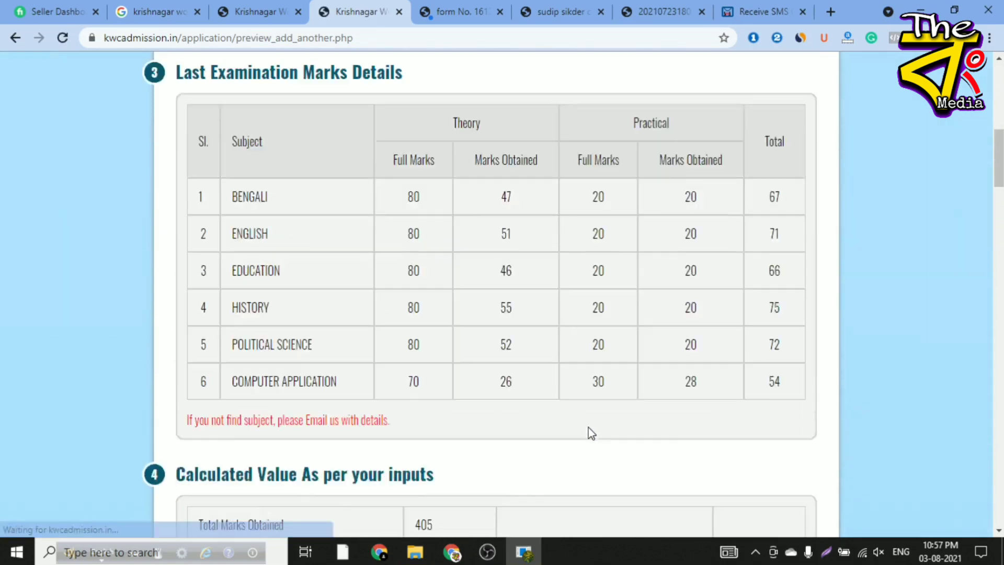
scroll(478, 334, "up", 8)
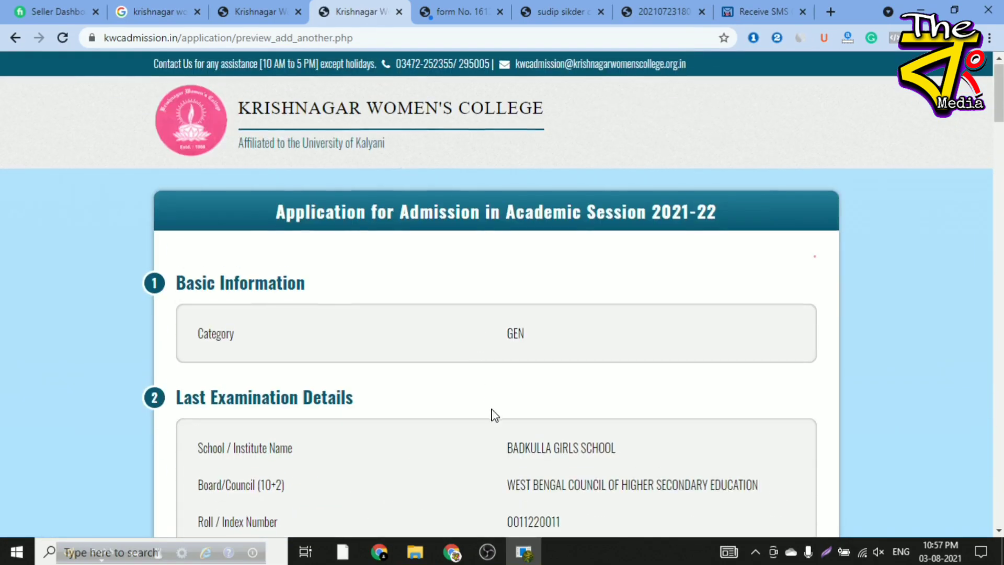
scroll(494, 415, "down", 20)
scroll(495, 415, "down", 15)
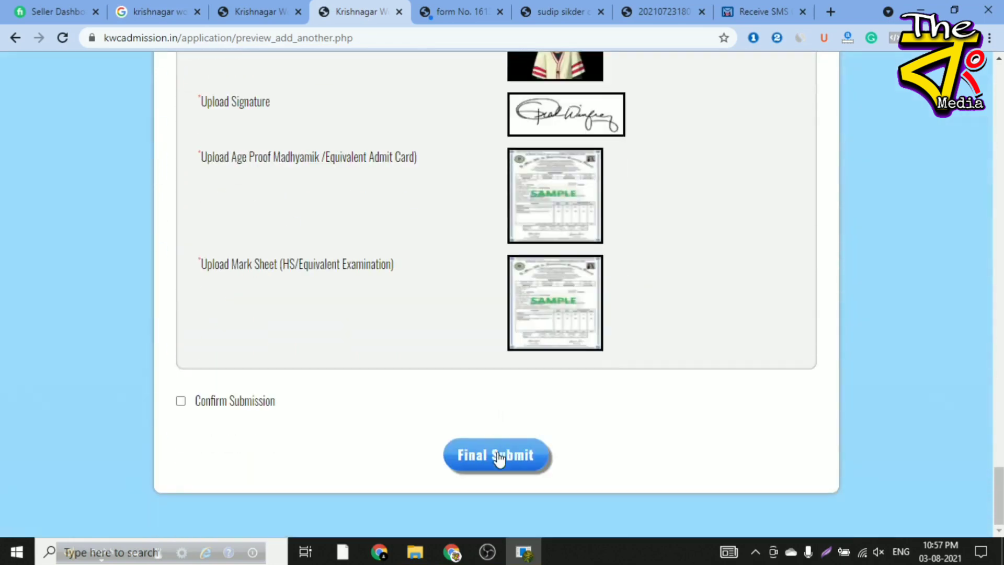
left_click(180, 401)
left_click(499, 456)
scroll(499, 462, "down", 3)
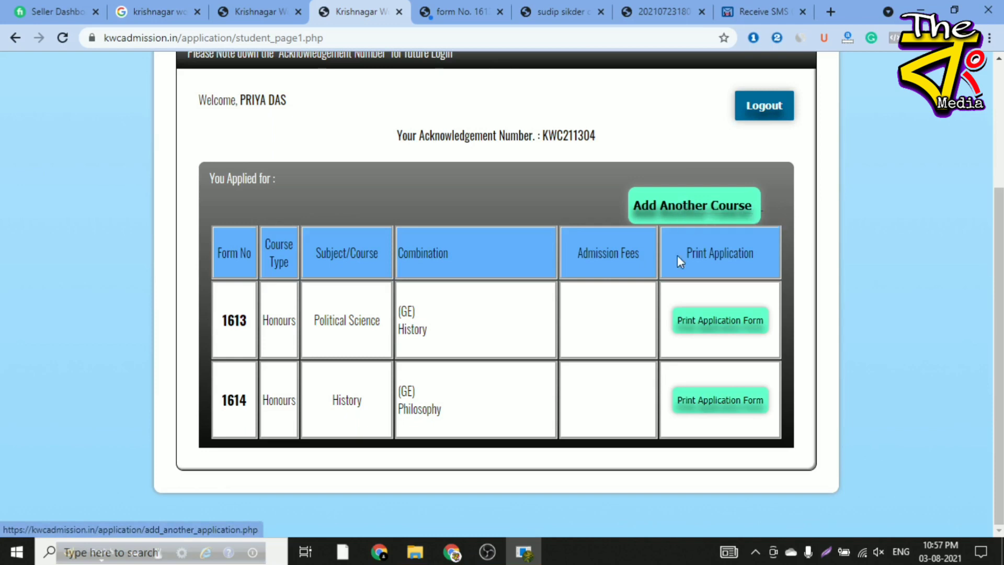
Step: Start another course application with course type General and programme B.A. General
scroll(677, 246, "up", 2)
left_click(679, 288)
left_click(579, 111)
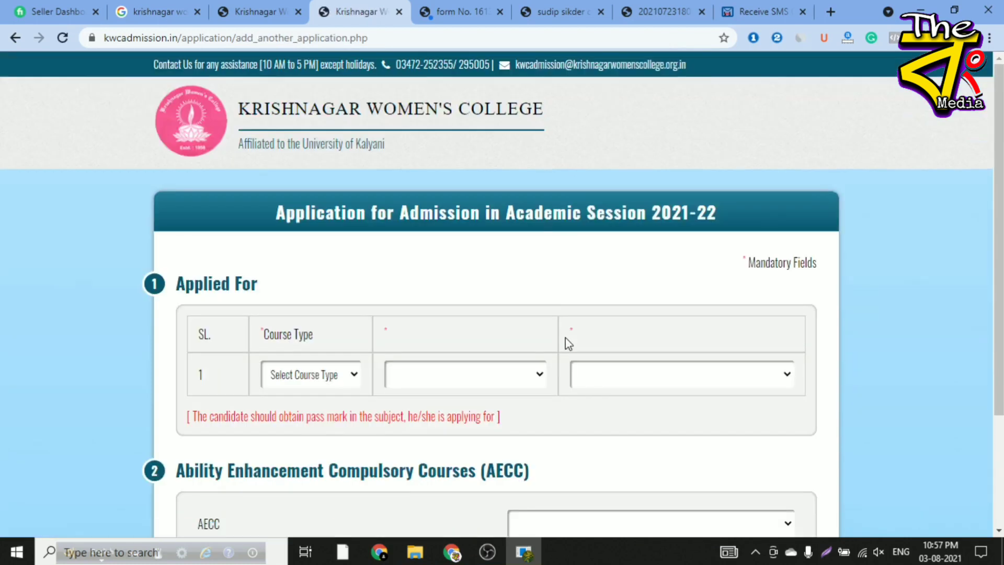
scroll(565, 341, "down", 3)
left_click(337, 233)
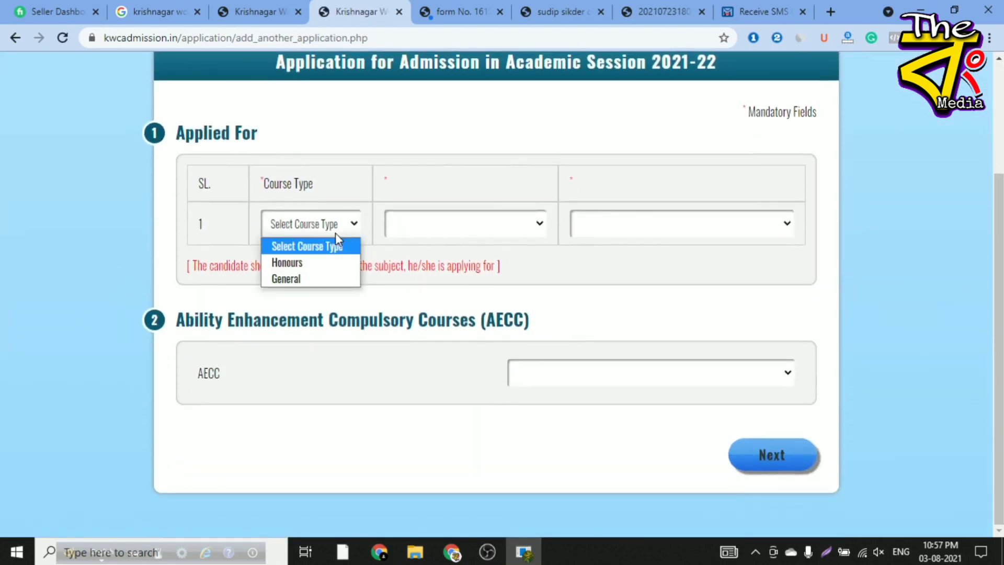
left_click(329, 278)
left_click(458, 226)
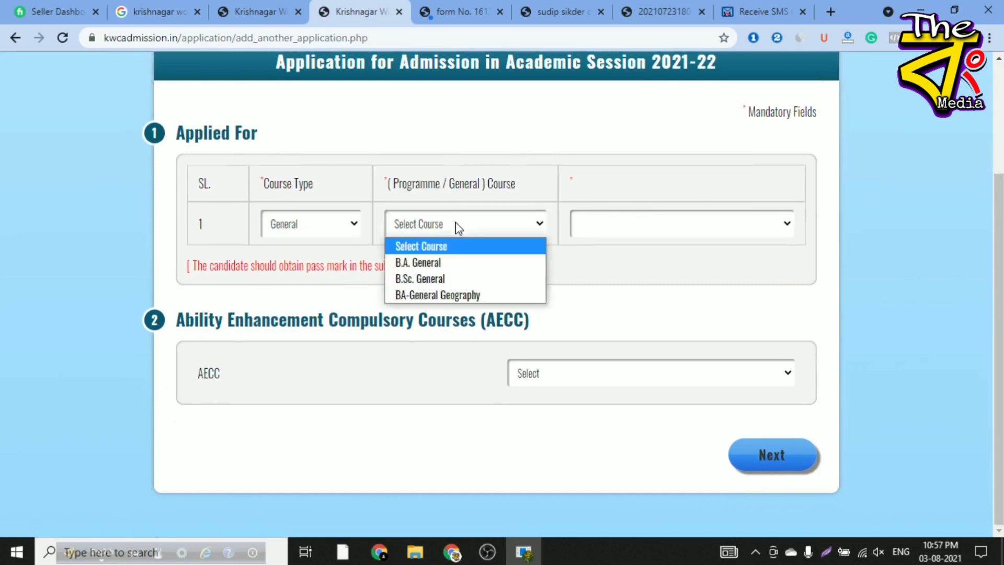
left_click(459, 263)
Step: Choose Political Science-Bengali as CC1 - CC2, English as LCC and Compulsory Bengali as AECC, and continue to the preview
left_click(627, 228)
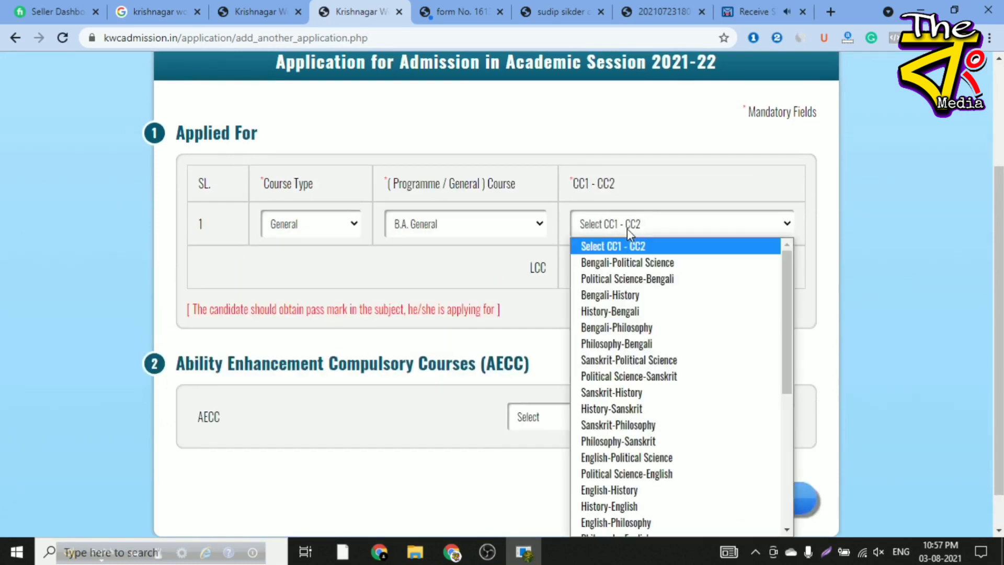
left_click(625, 284)
left_click(632, 272)
left_click(631, 304)
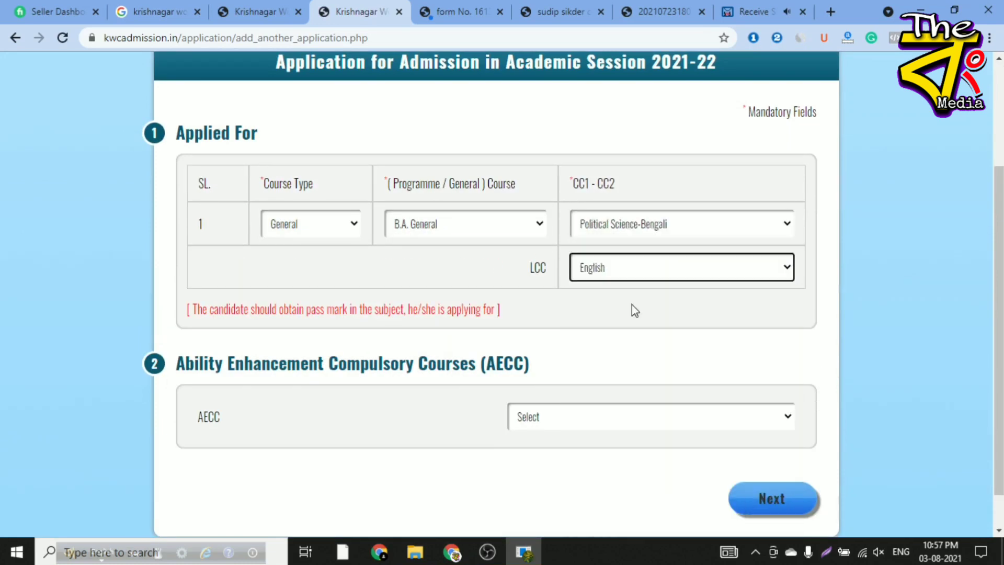
left_click(558, 426)
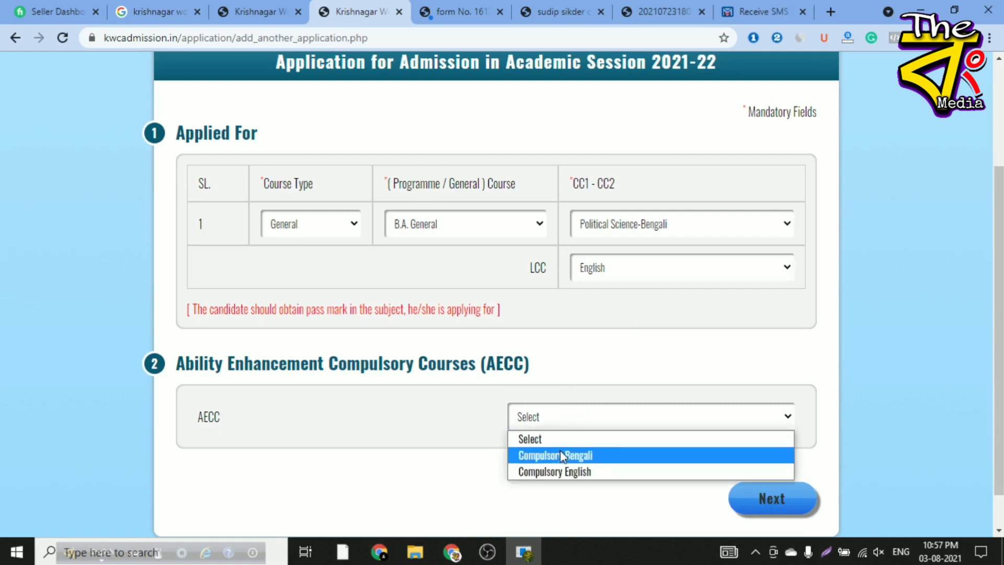
left_click(558, 454)
scroll(675, 479, "down", 1)
left_click(771, 458)
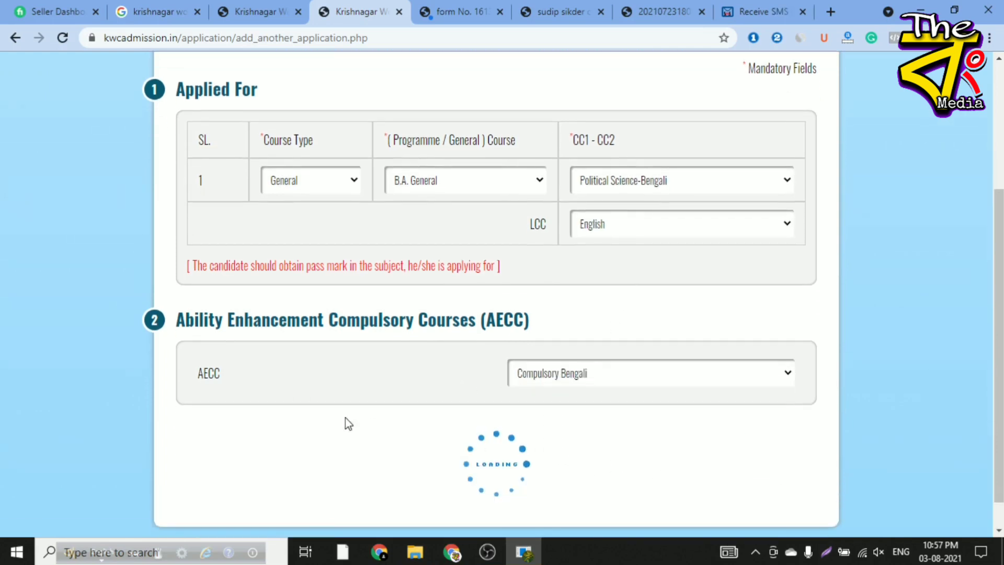
Step: Review the B.A. General application preview down to the submission confirmation
scroll(346, 428, "down", 20)
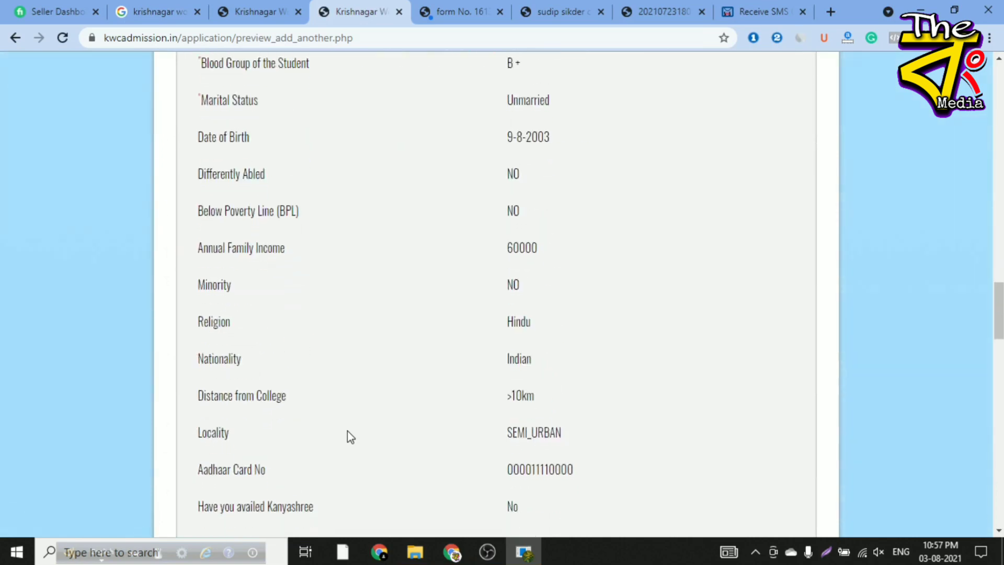
scroll(347, 431, "down", 15)
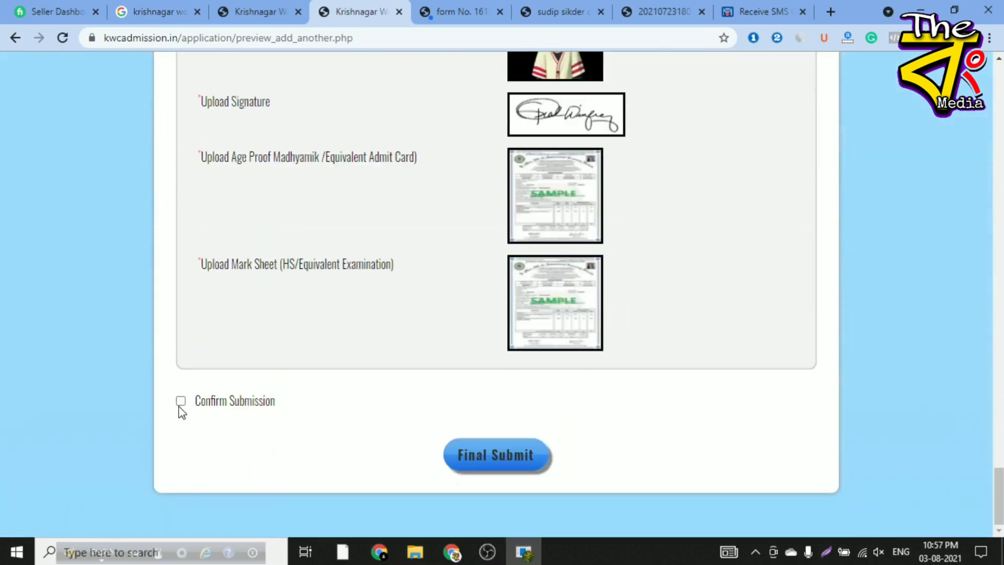